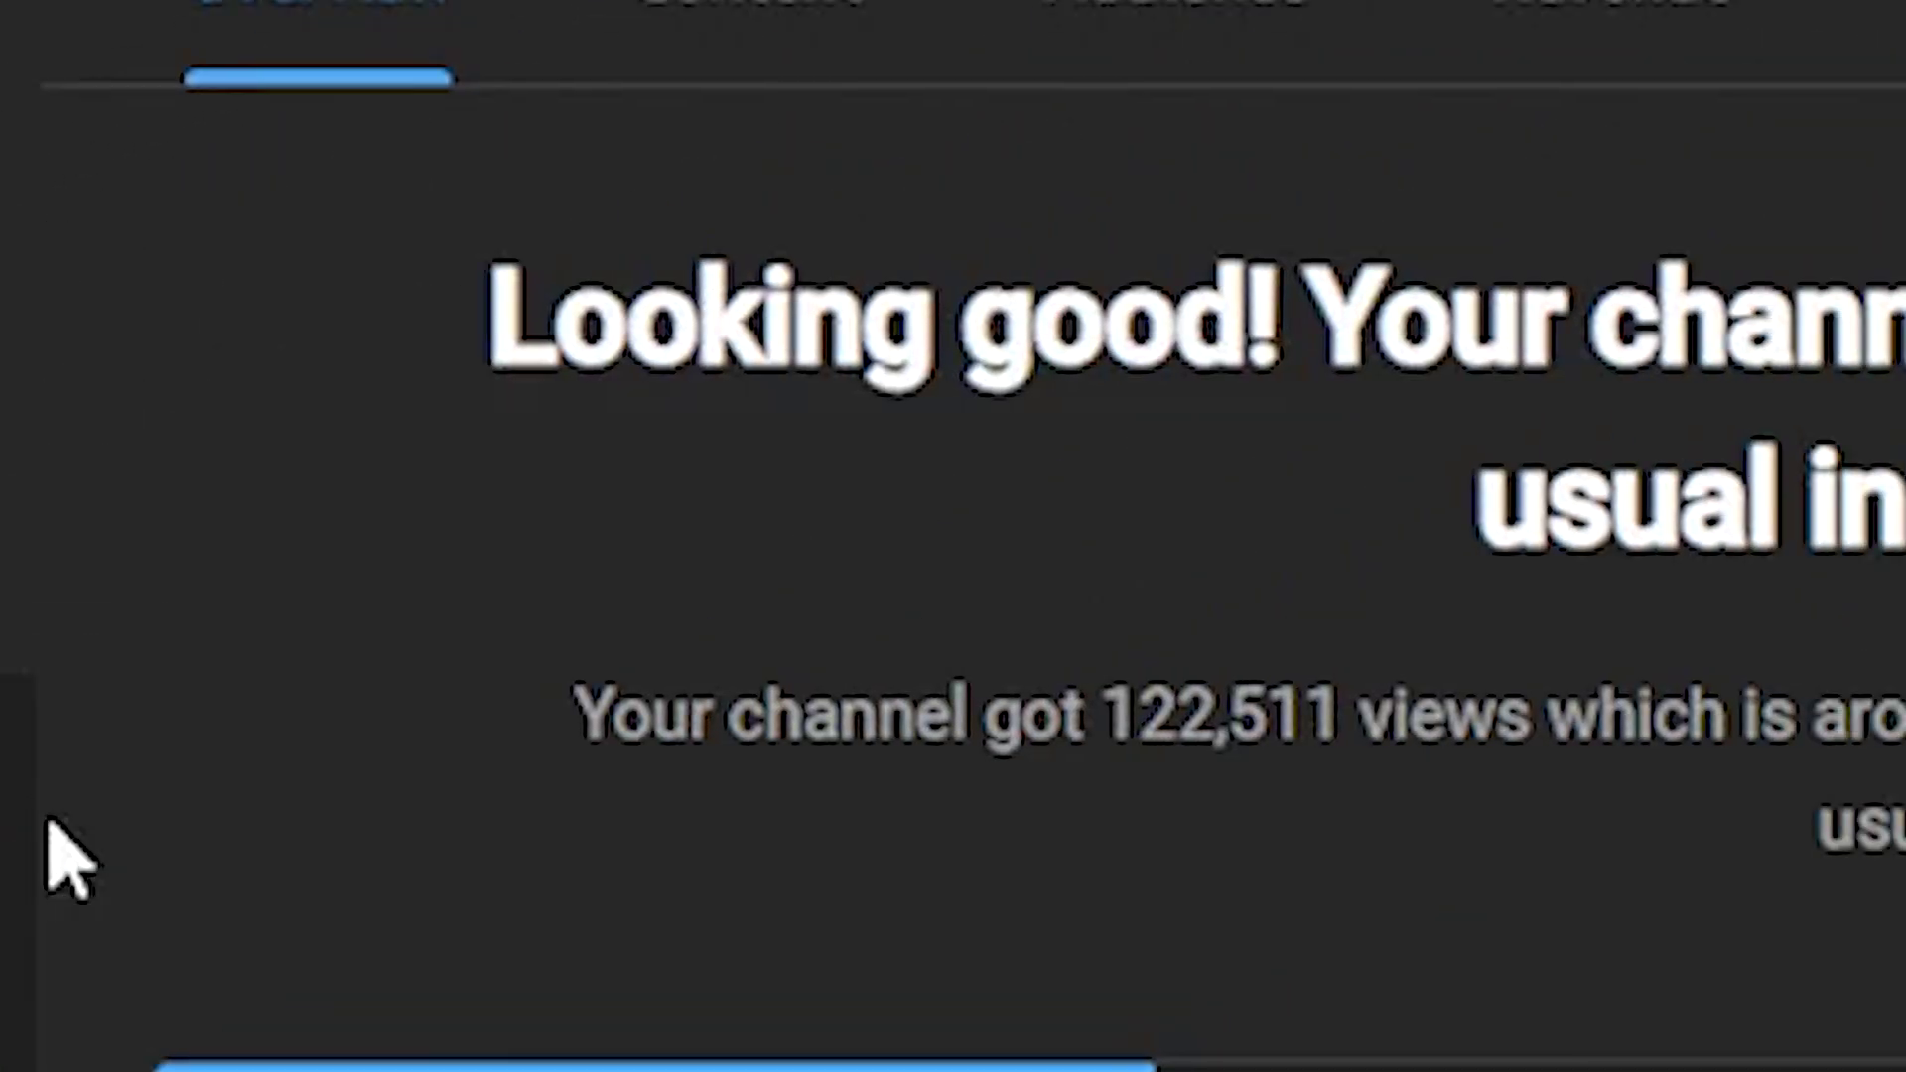
# Switch to the vizard.ai homepage that promises turning long videos into viral clips.
pyautogui.click(1603, 80)
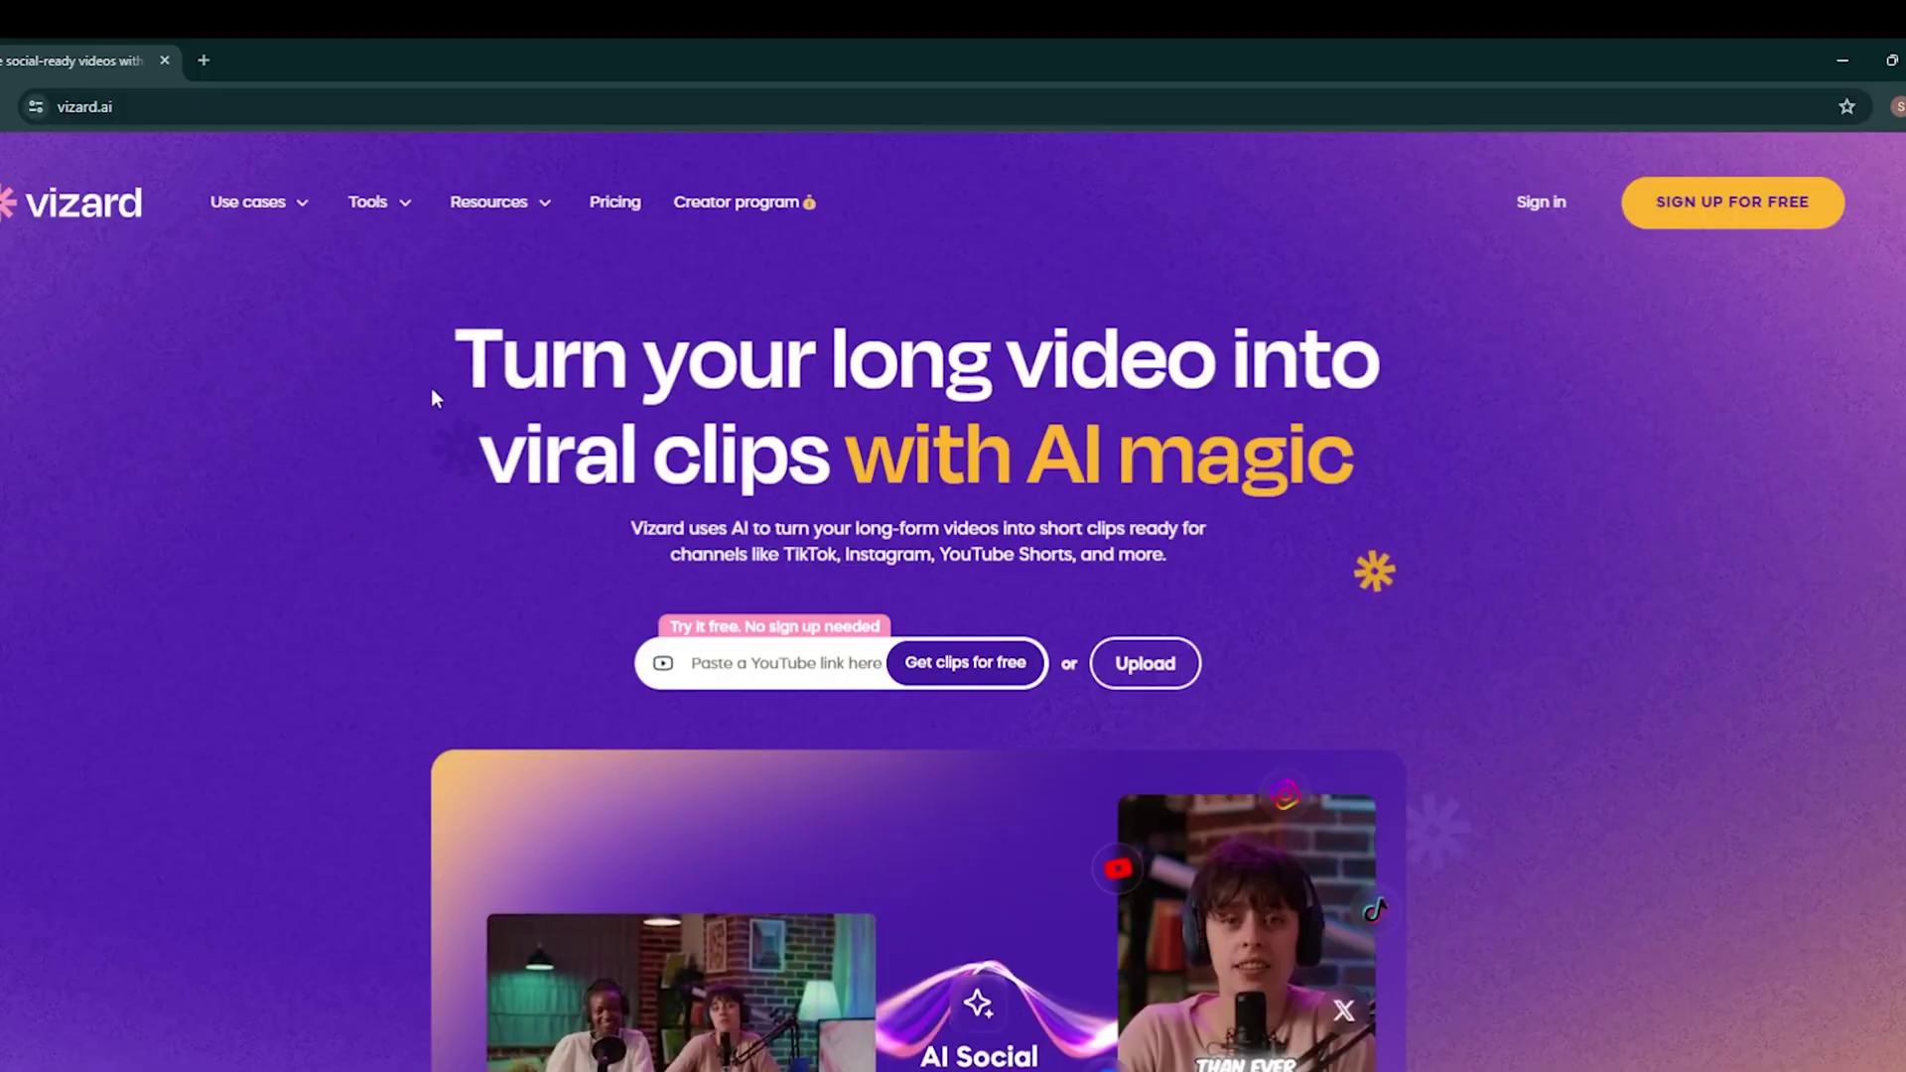
# Highlight the homepage headline, then sign up for a free Vizard account with Google.
pyautogui.moveTo(431, 387); pyautogui.dragTo(1302, 355)
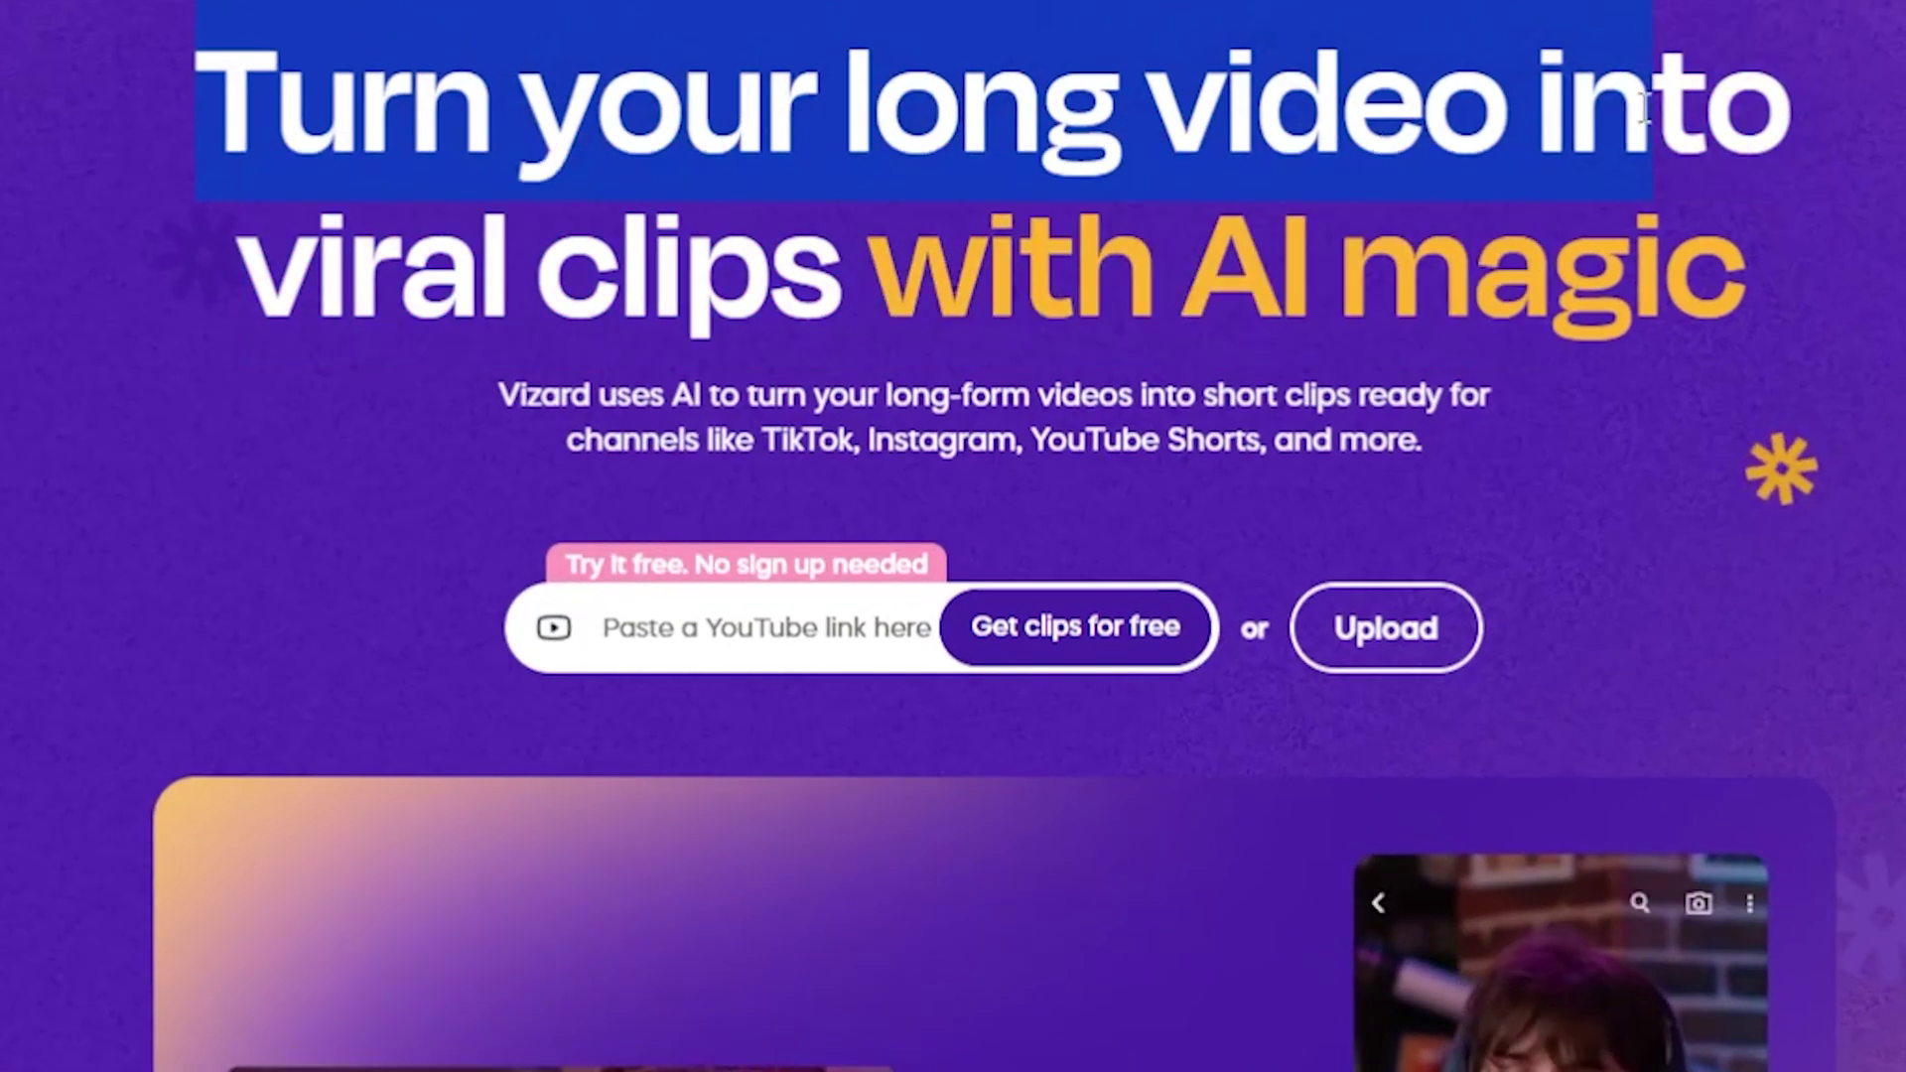
pyautogui.moveTo(1643, 107); pyautogui.dragTo(1444, 367)
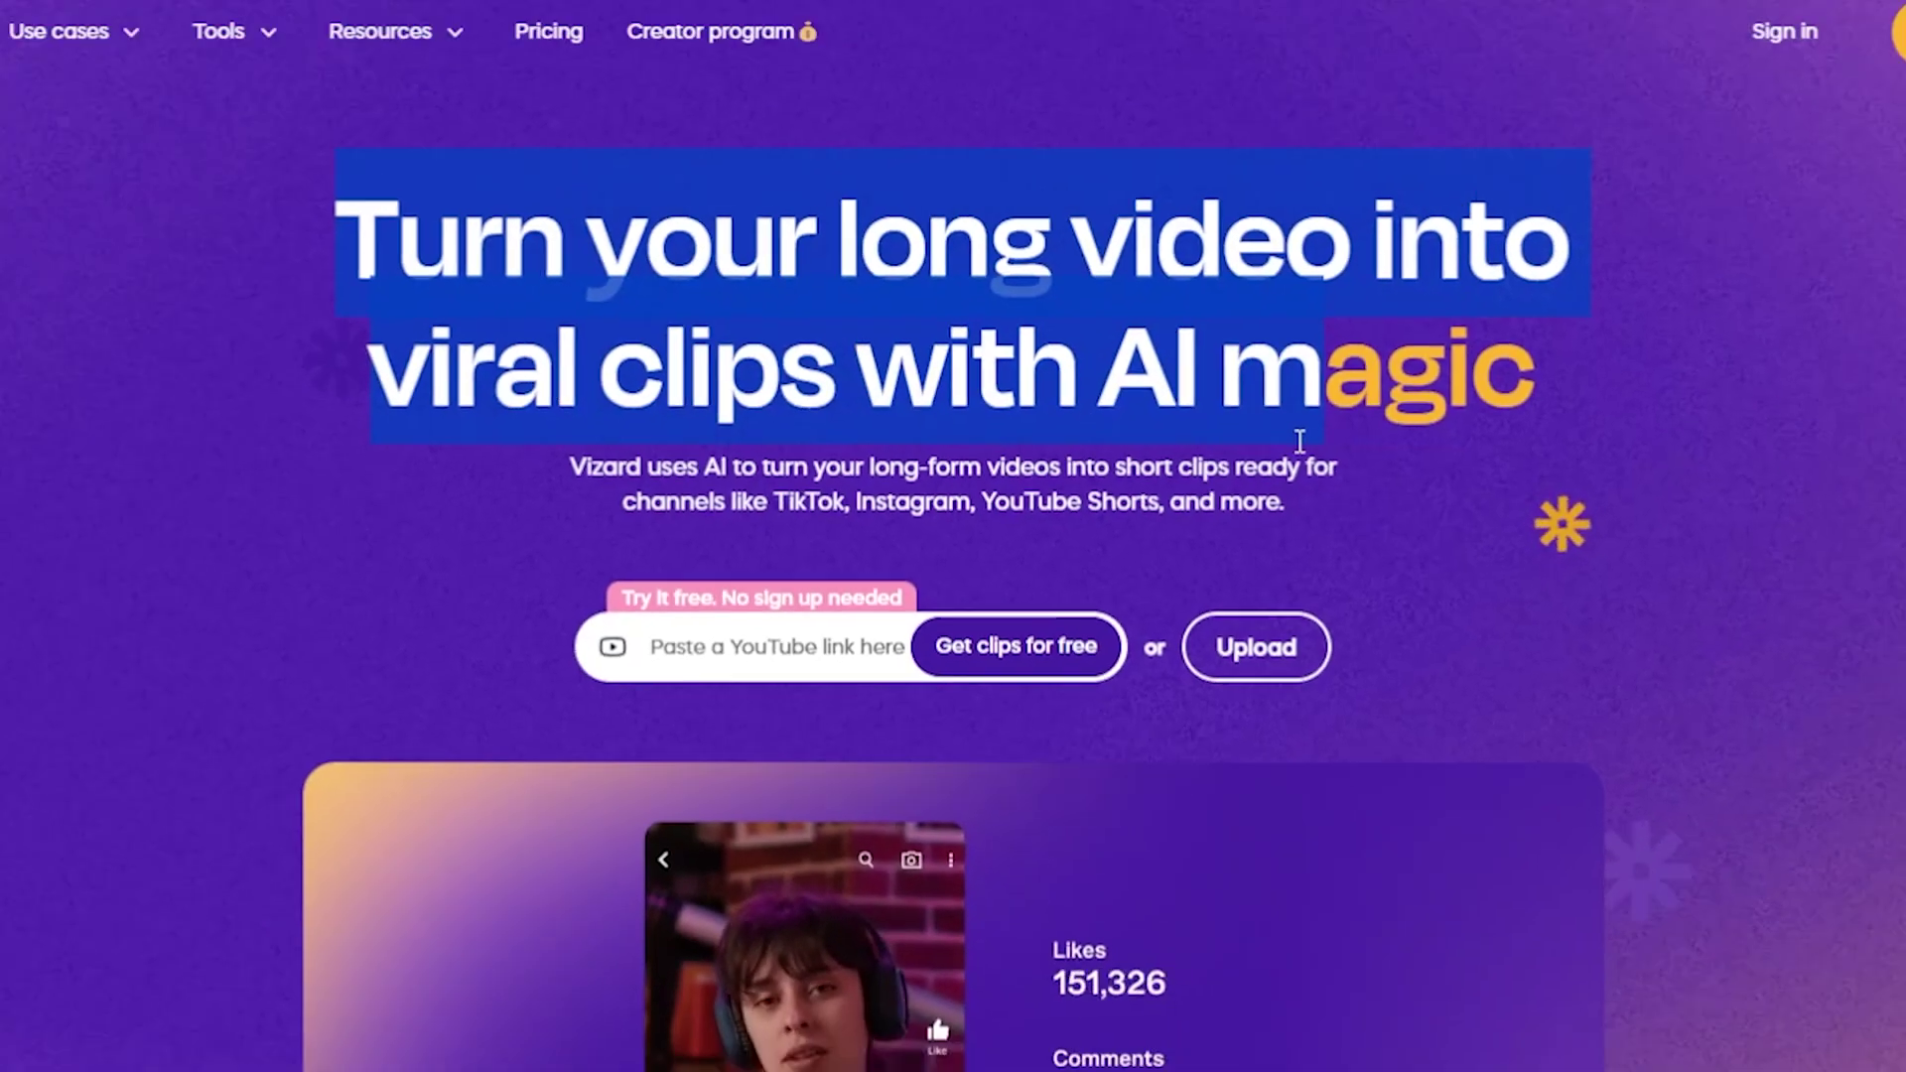
pyautogui.moveTo(1305, 437); pyautogui.dragTo(1429, 450)
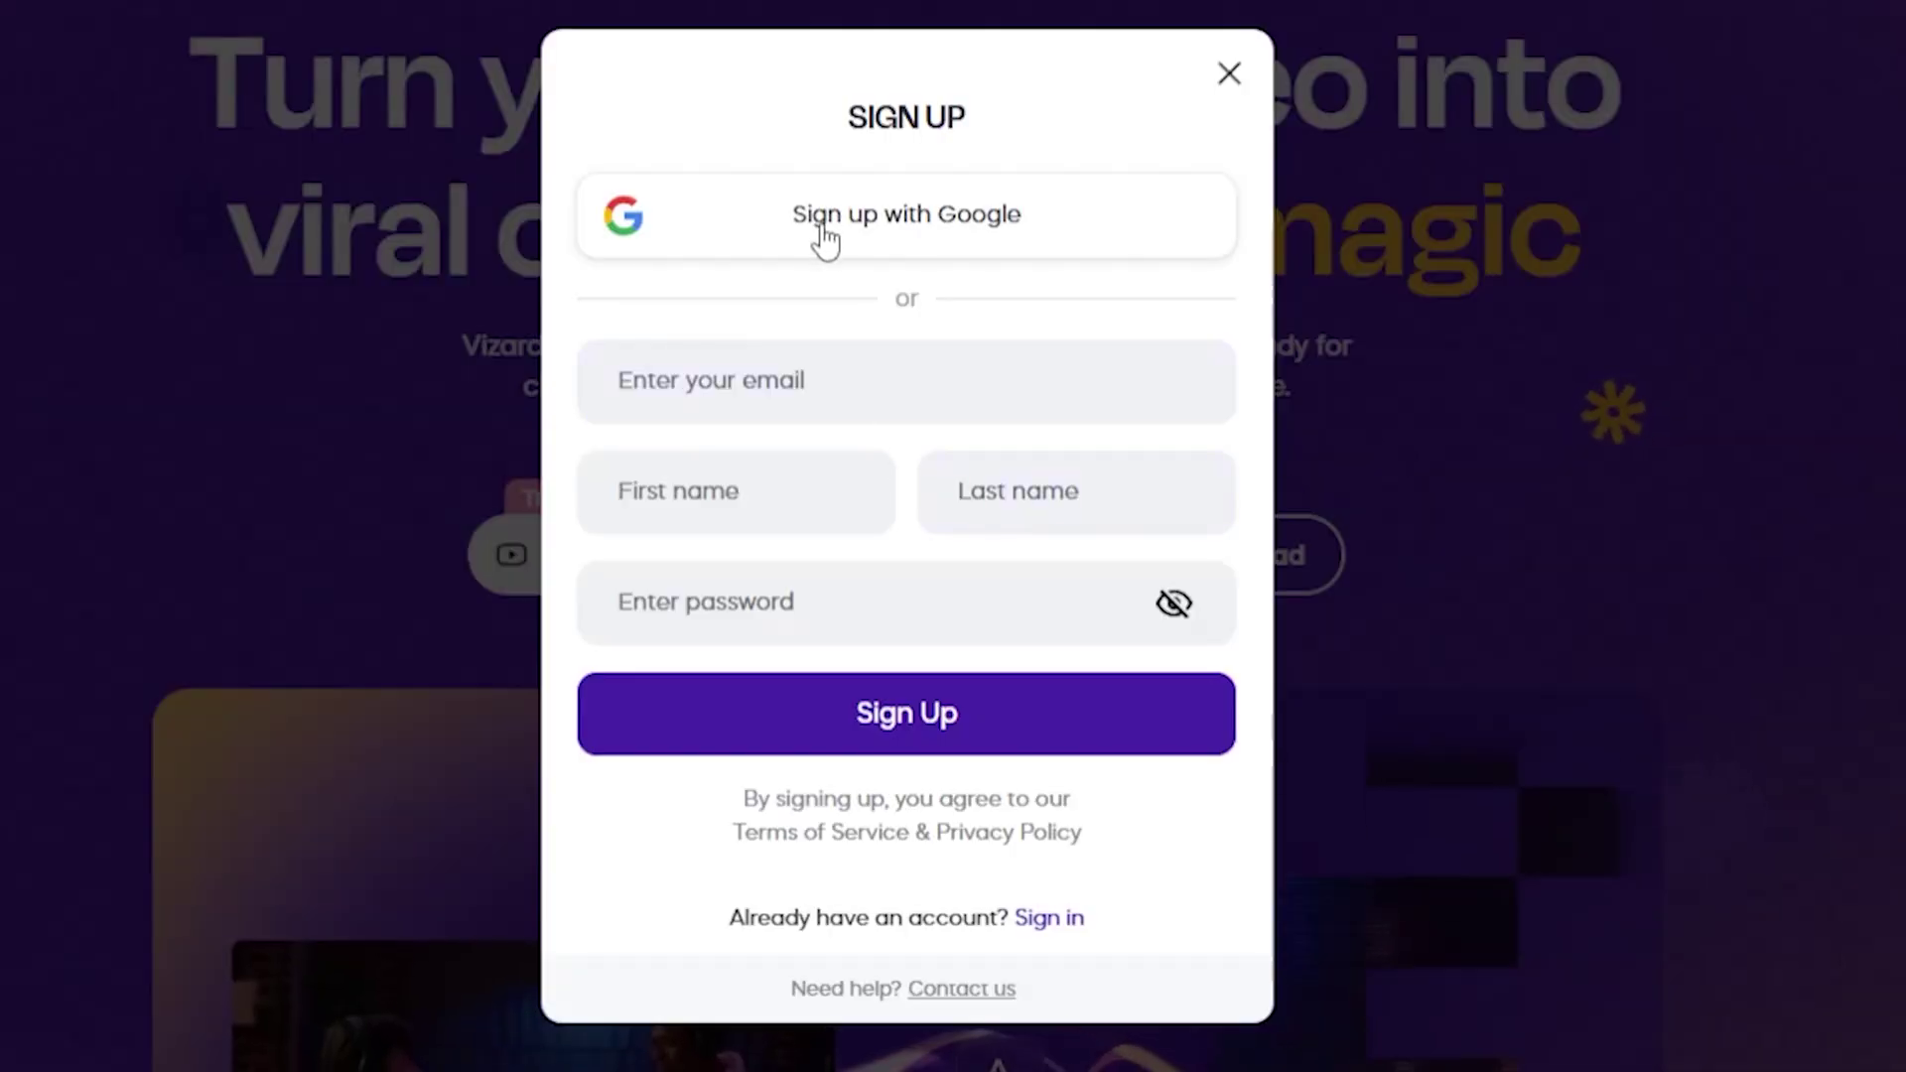
pyautogui.click(825, 242)
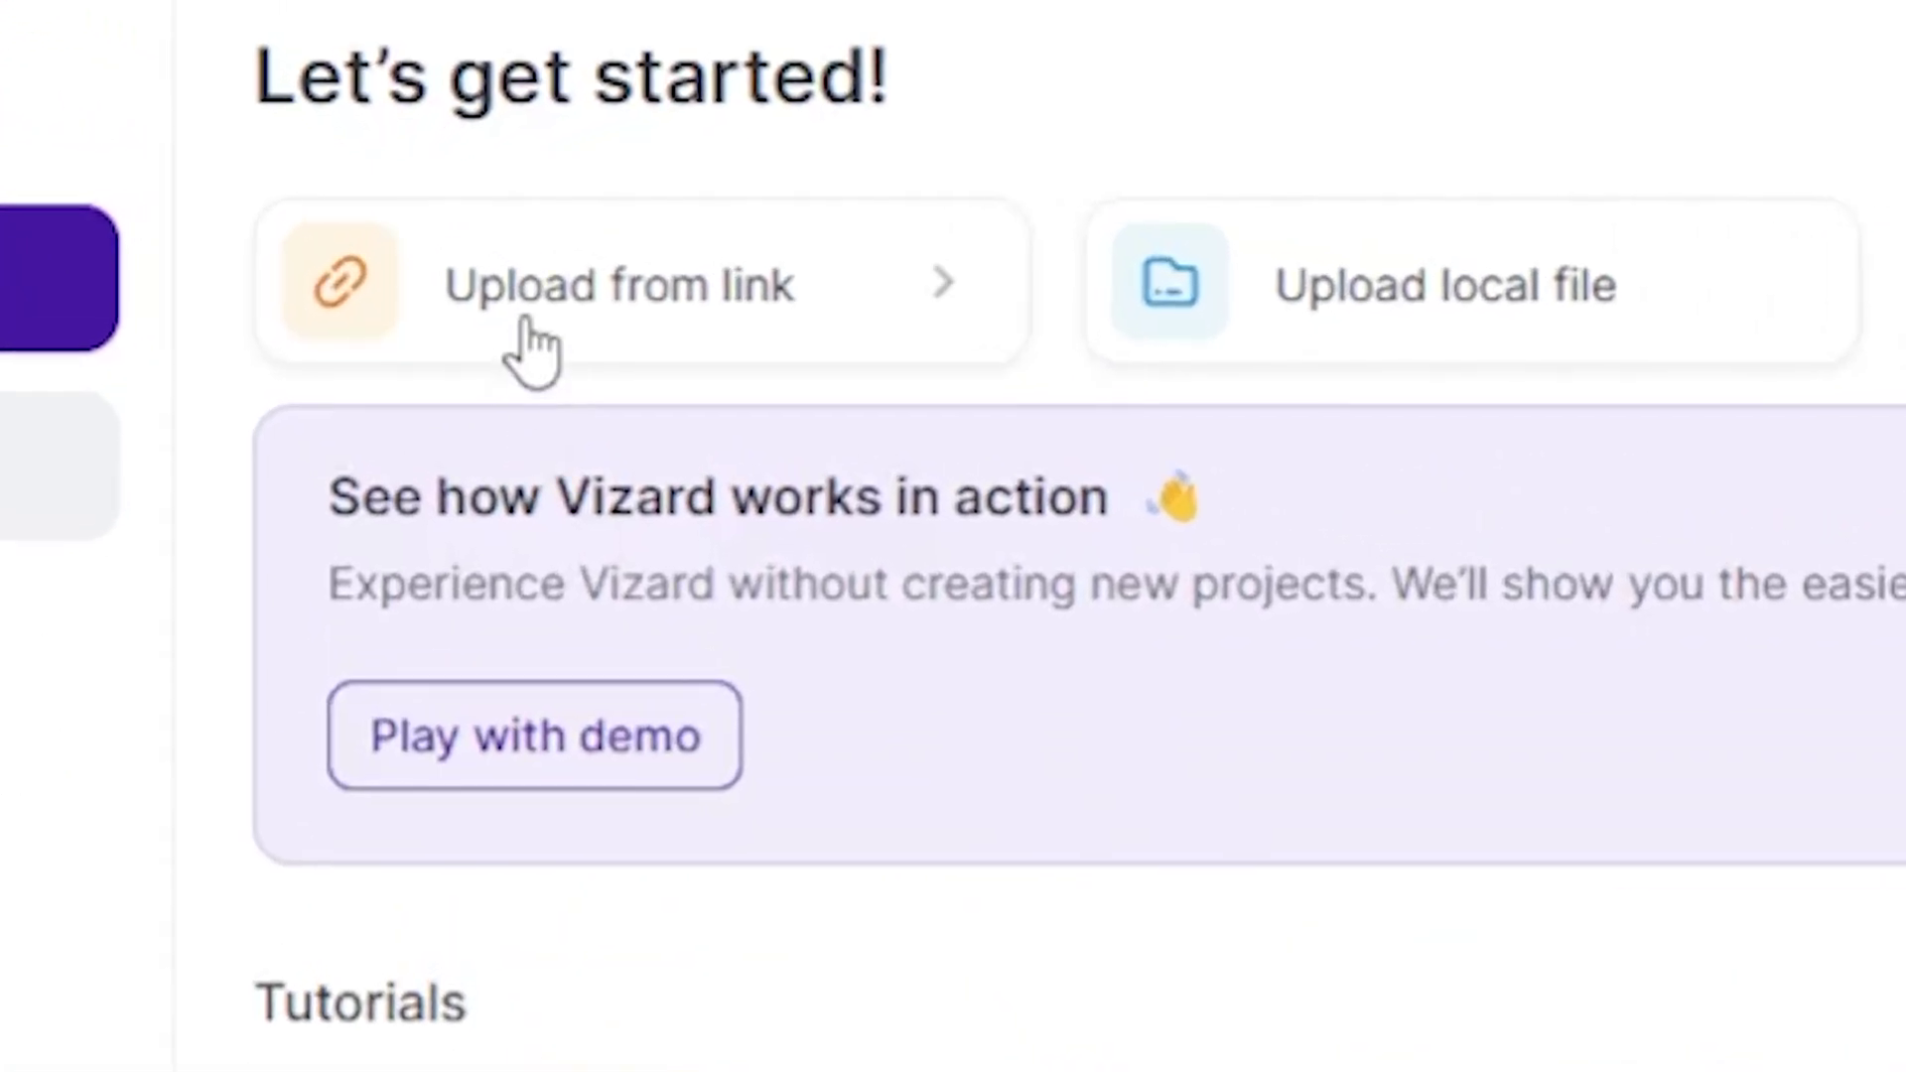
# Go to YouTube and search for 'Mr beast podcast'.
pyautogui.click(533, 342)
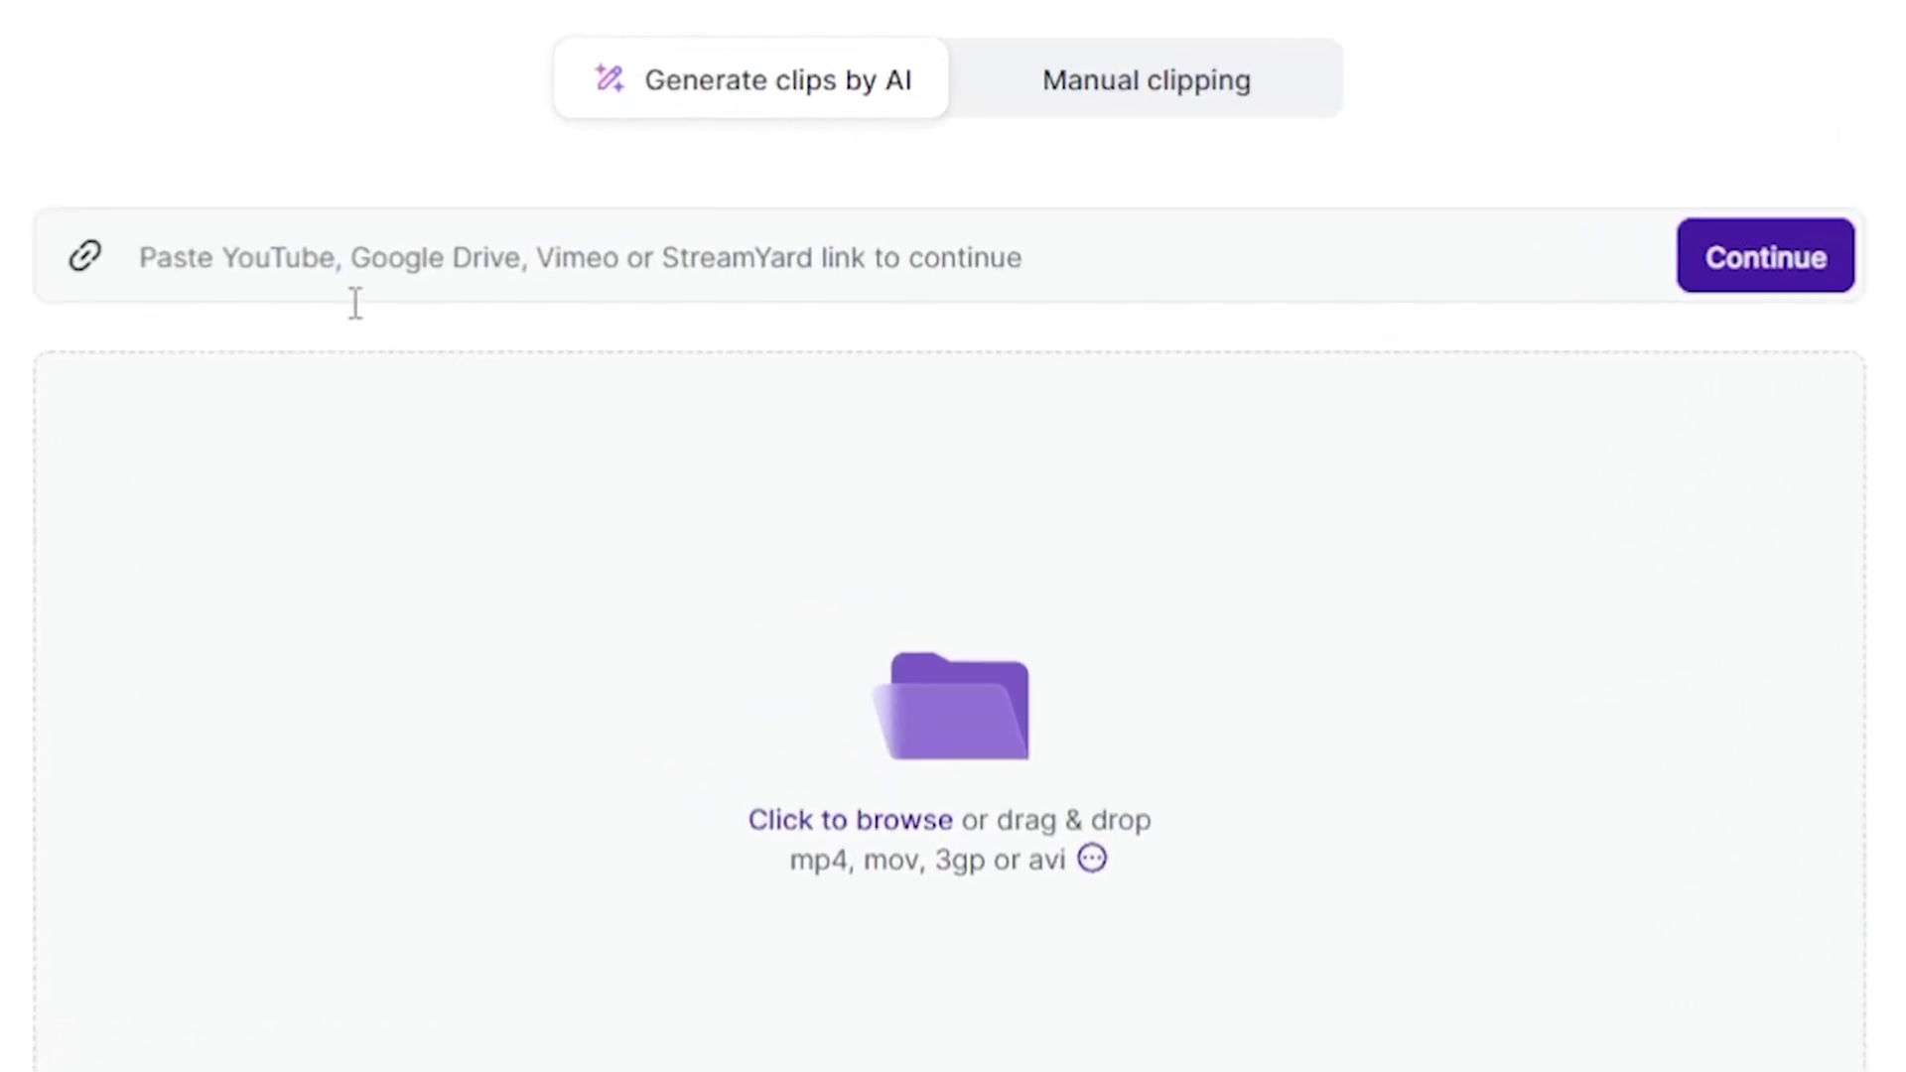
pyautogui.write('y')
pyautogui.write('outube')
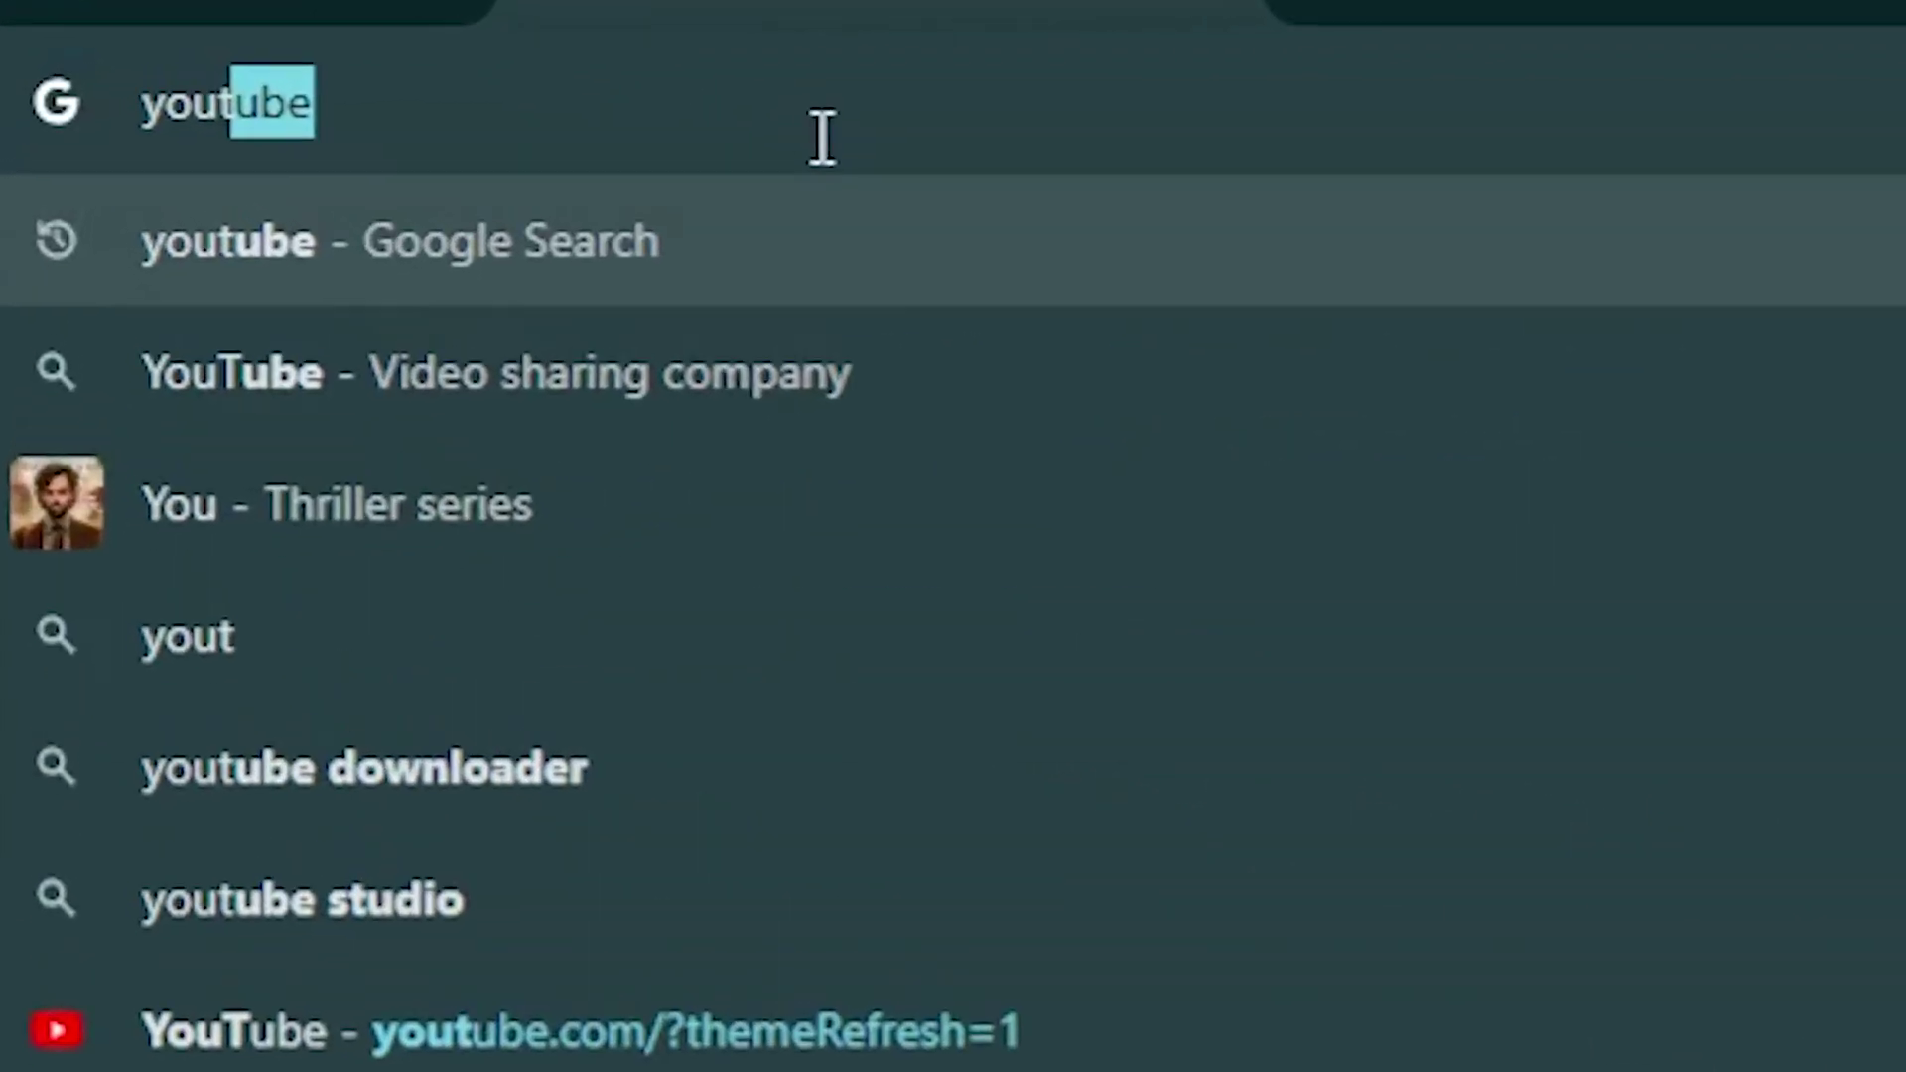
pyautogui.press('Return')
pyautogui.click(561, 124)
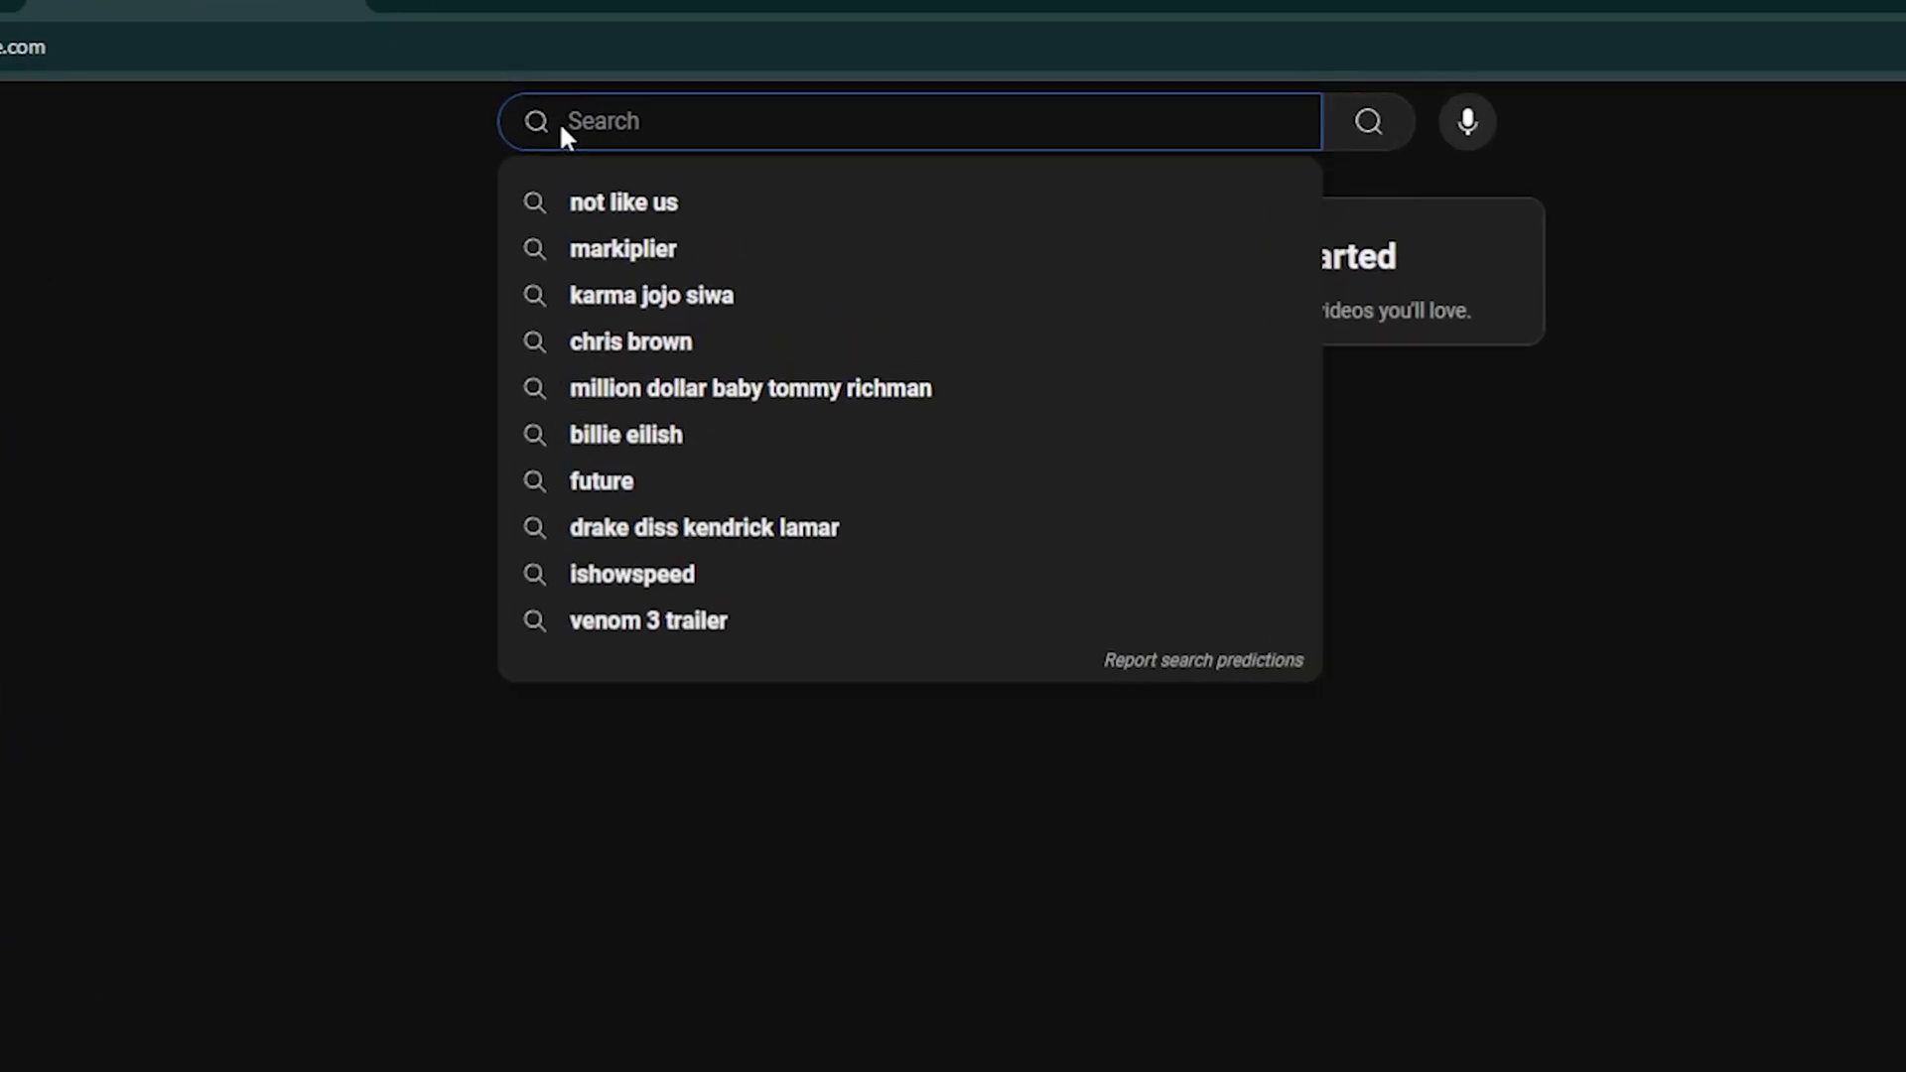
pyautogui.write('Mr beast podcast')
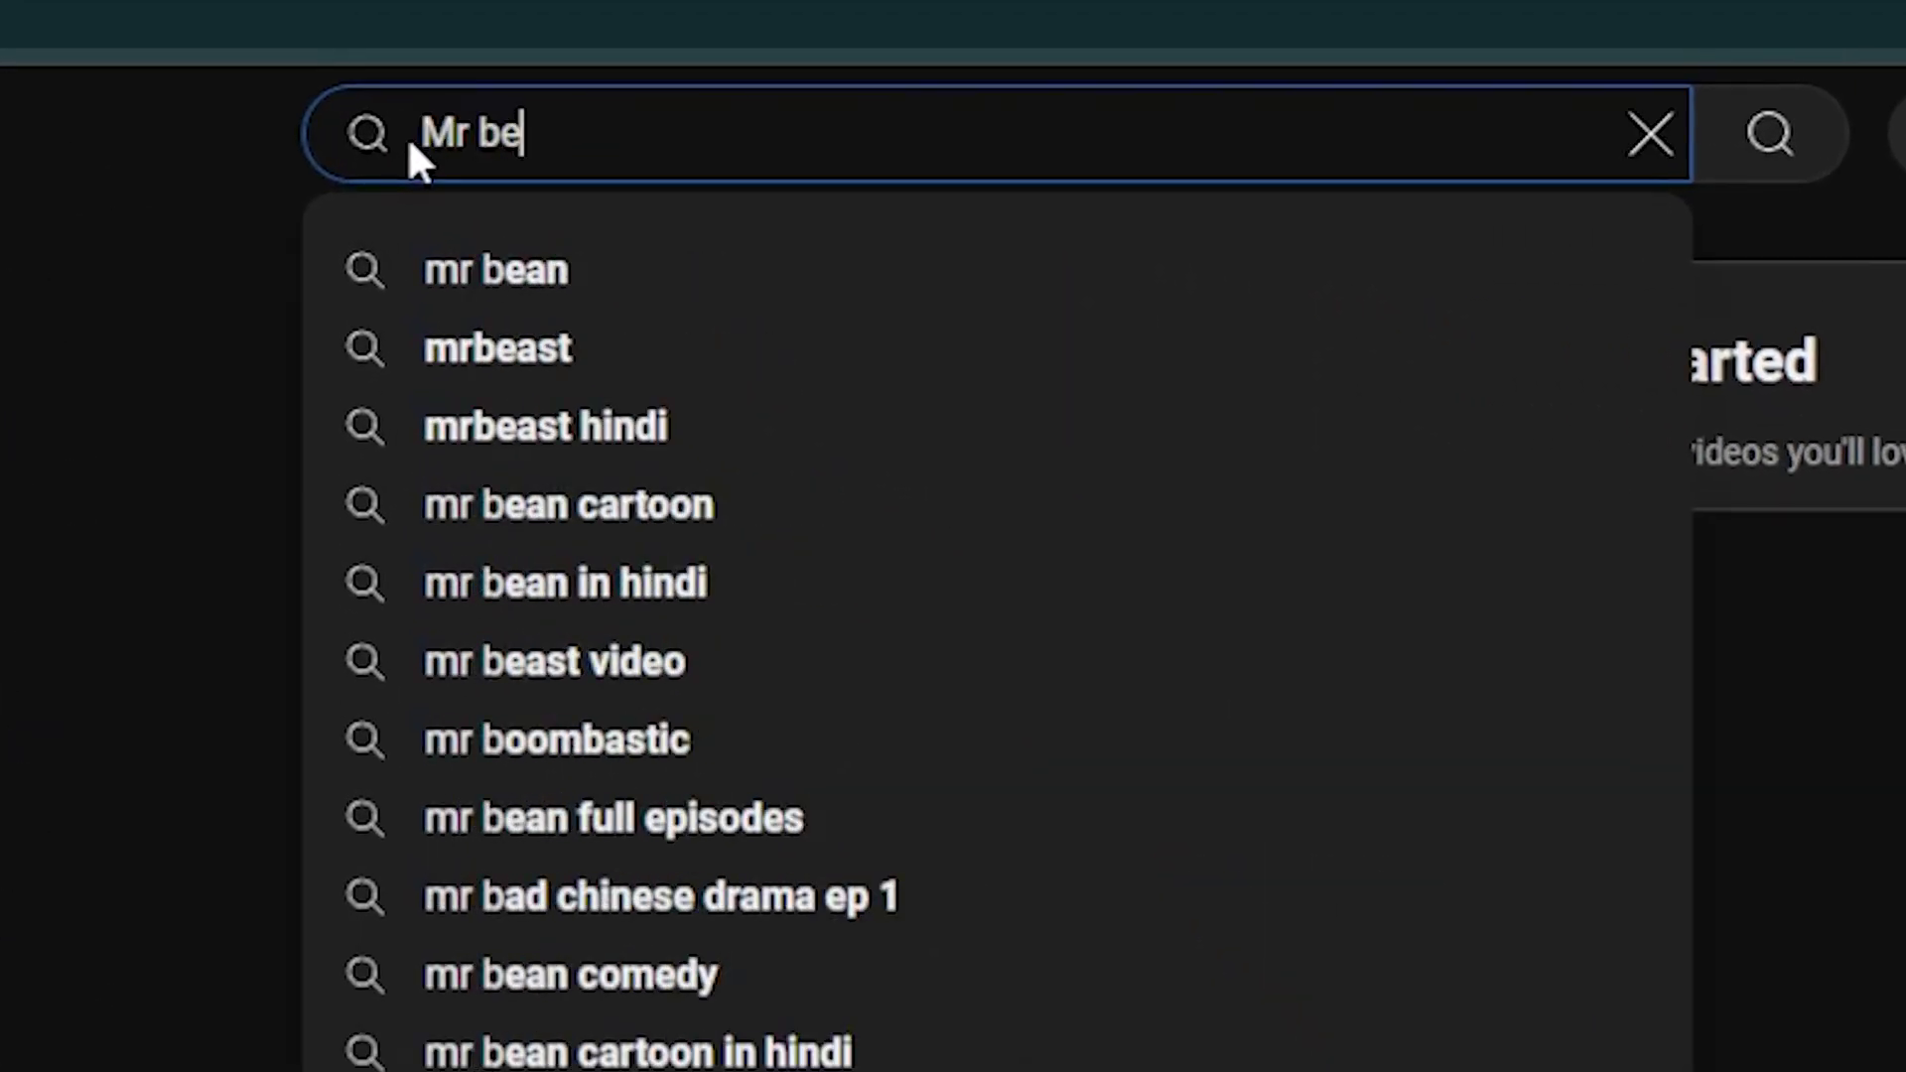
pyautogui.press('Return')
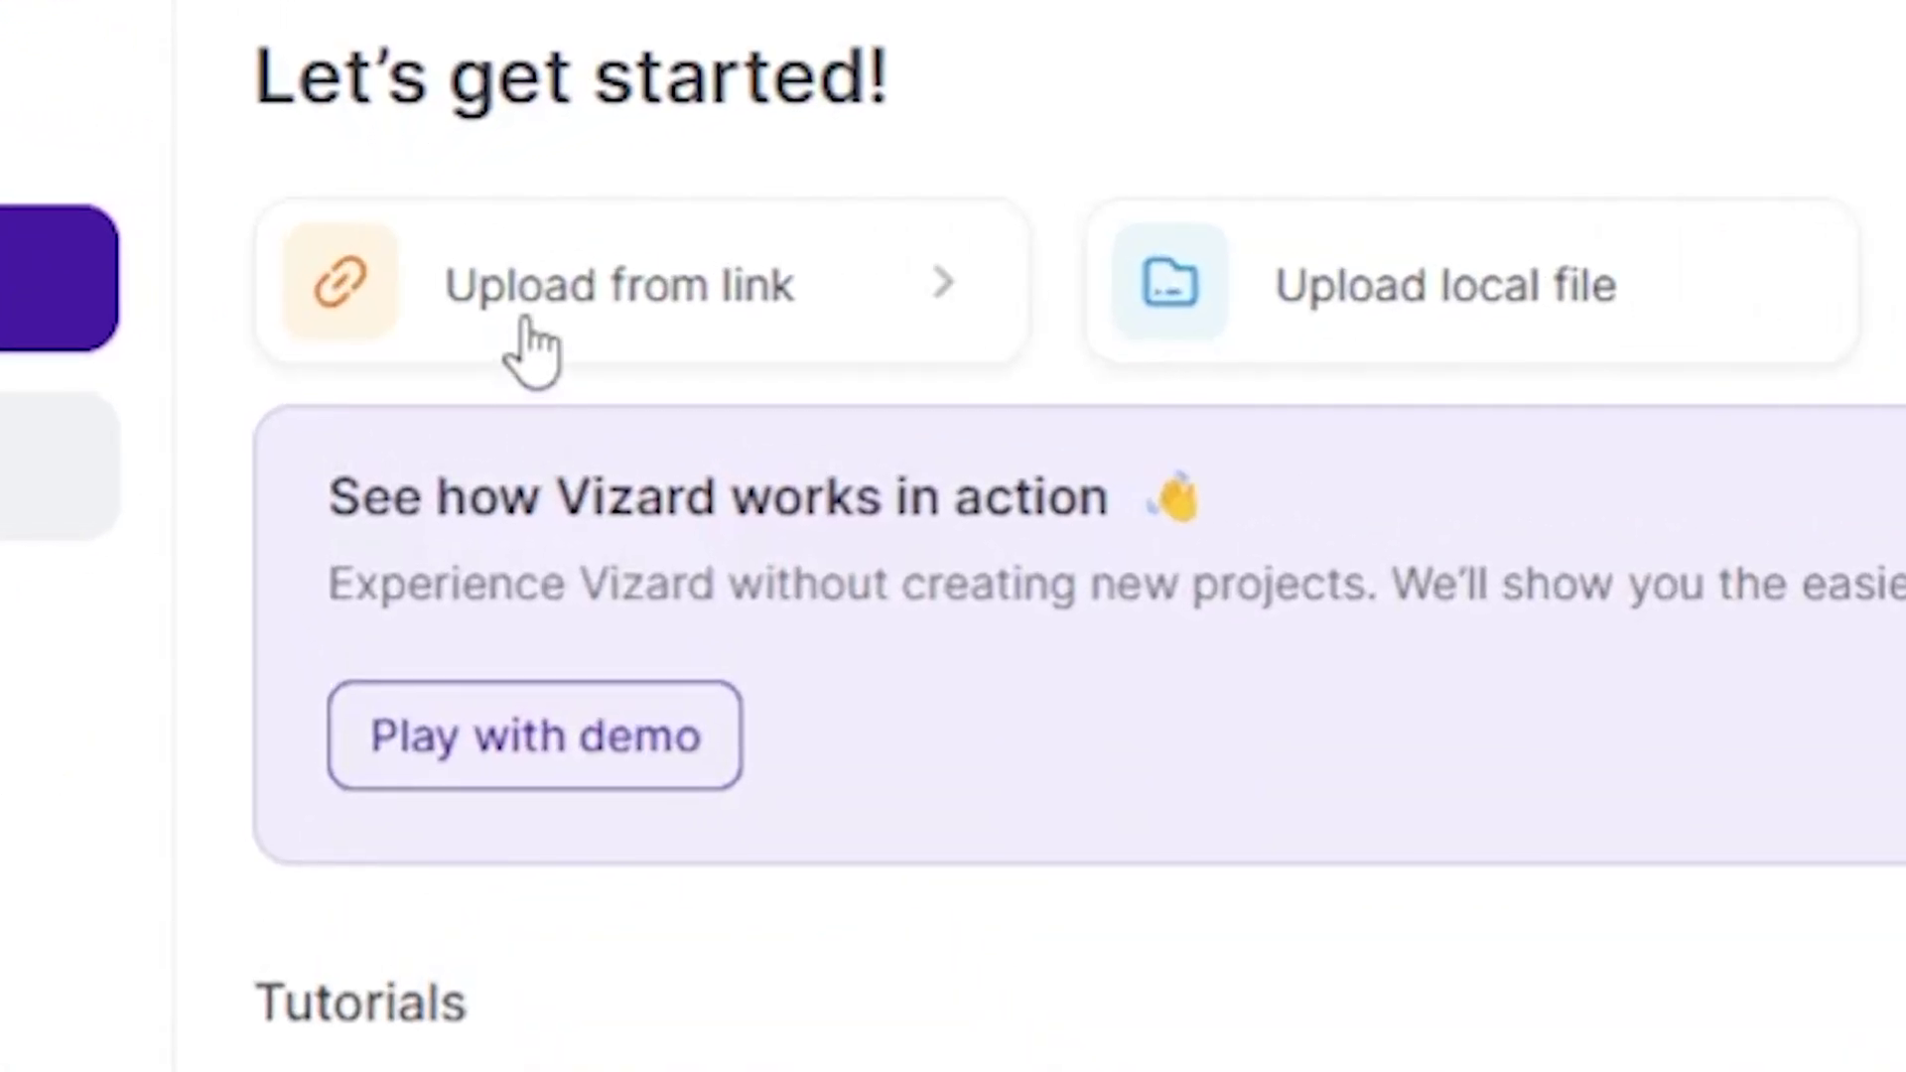
# Paste the YouTube link for 'MrBeast reveals his biggest project ever' via Upload from link.
pyautogui.click(536, 298)
pyautogui.write('https://youtu.be/4FRYox-sPP8?si=3ZkD6TPuk6RK-xDL')
pyautogui.press('Return')
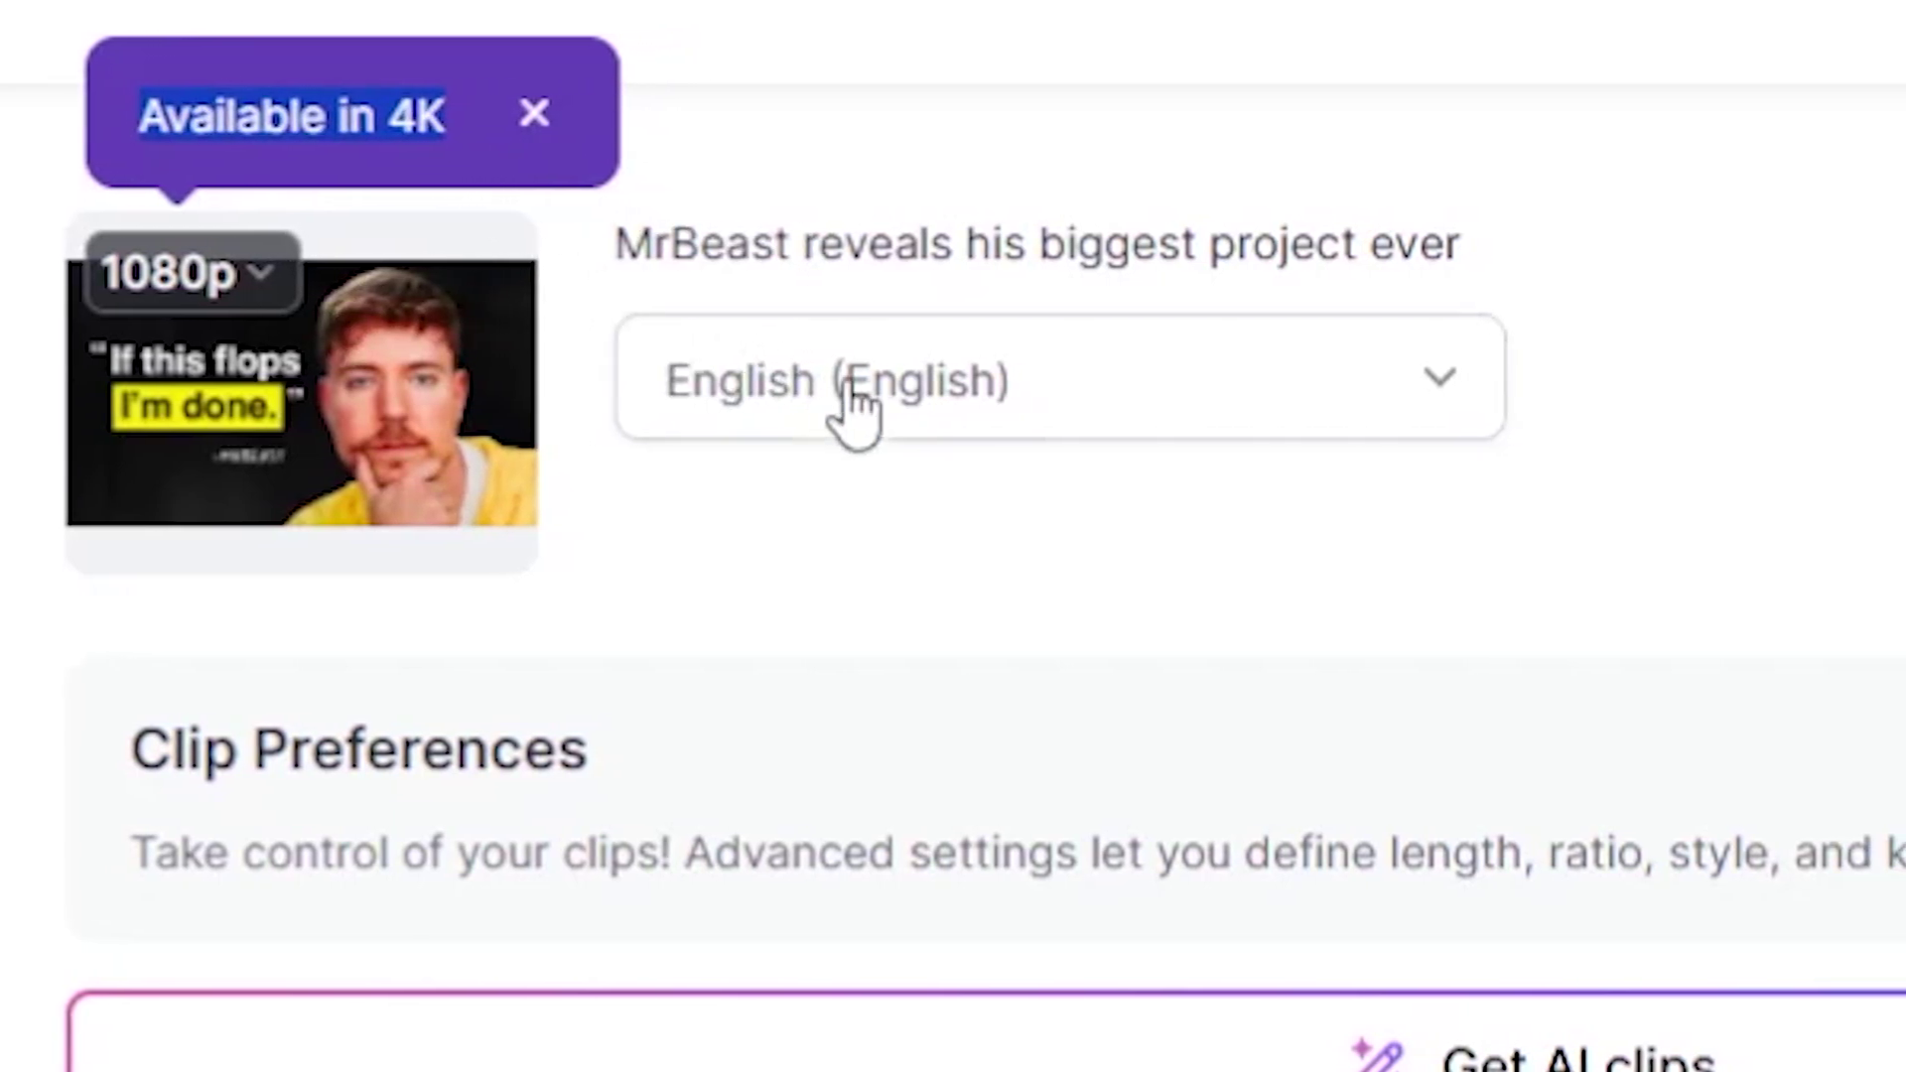
# Browse the language list and keep English as the video's language.
pyautogui.click(832, 412)
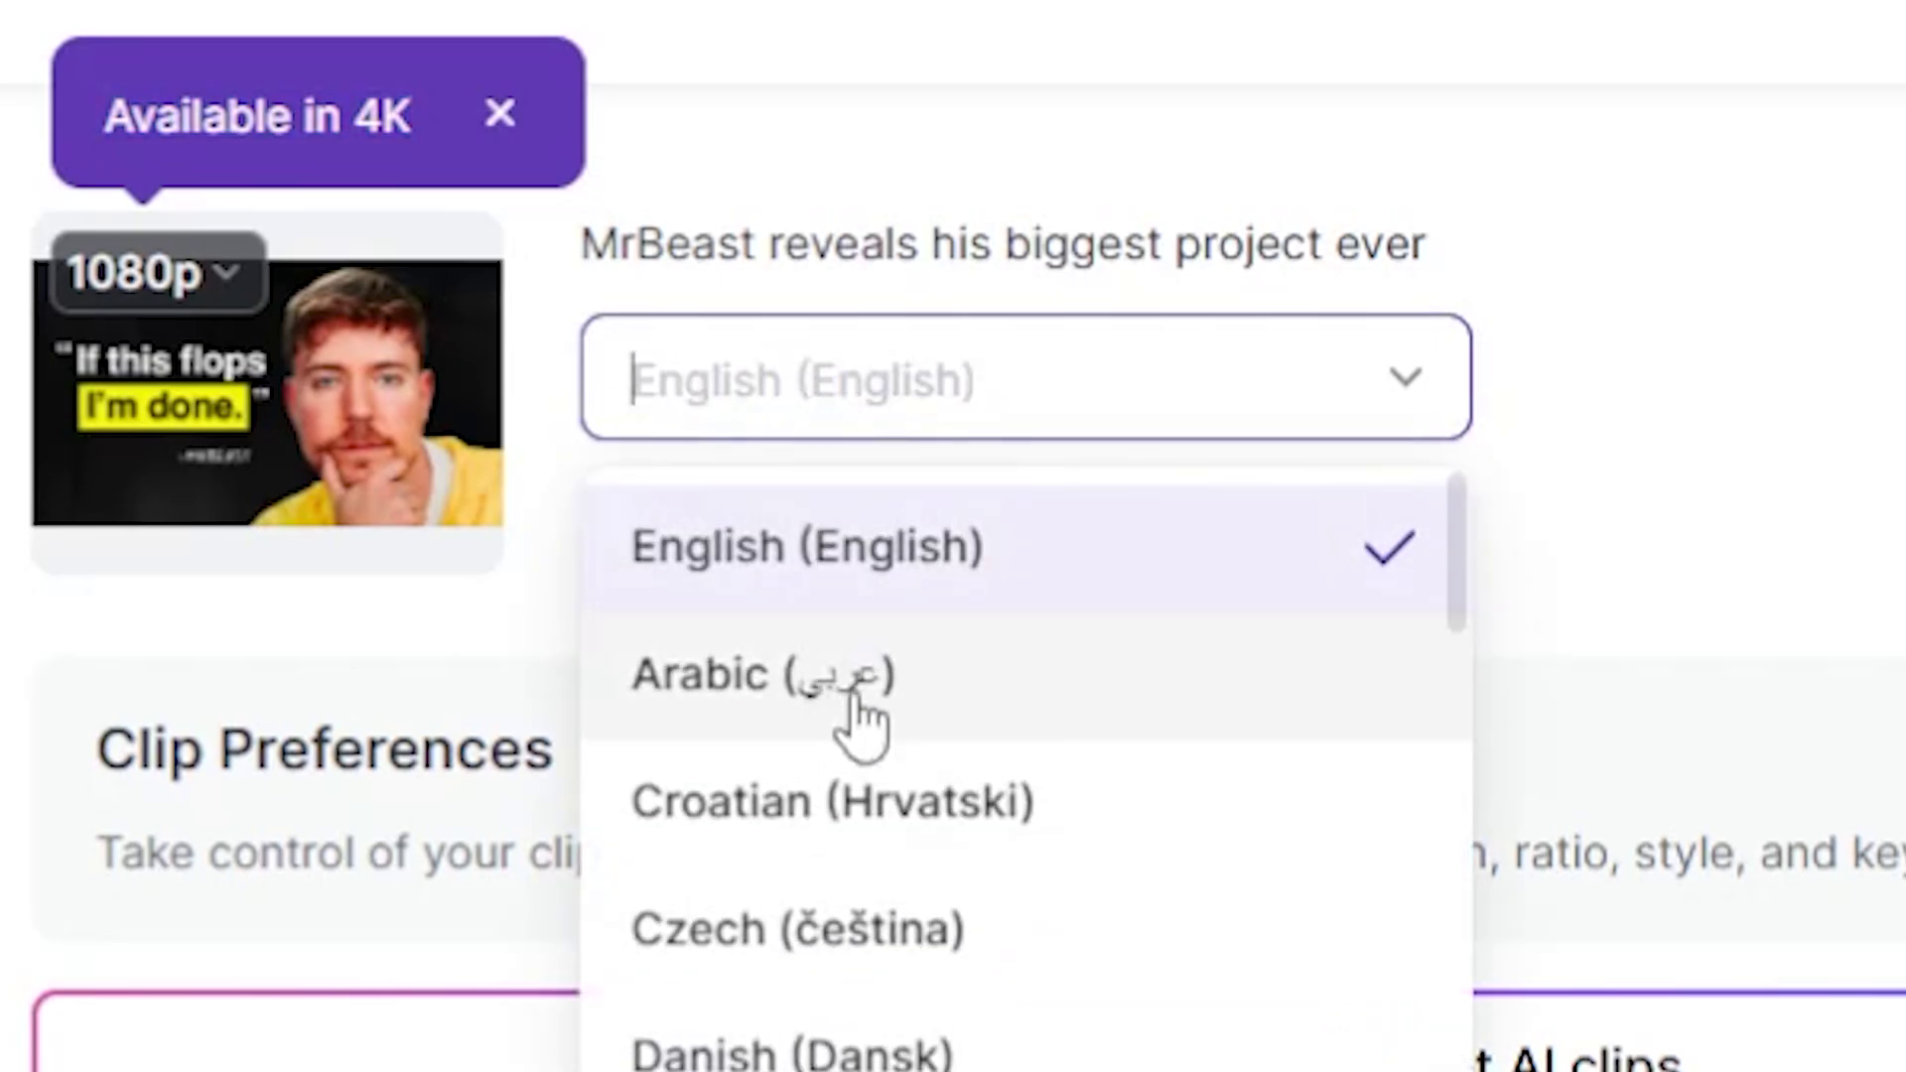
pyautogui.scroll(-5, 859, 735)
pyautogui.scroll(-5, 906, 1022)
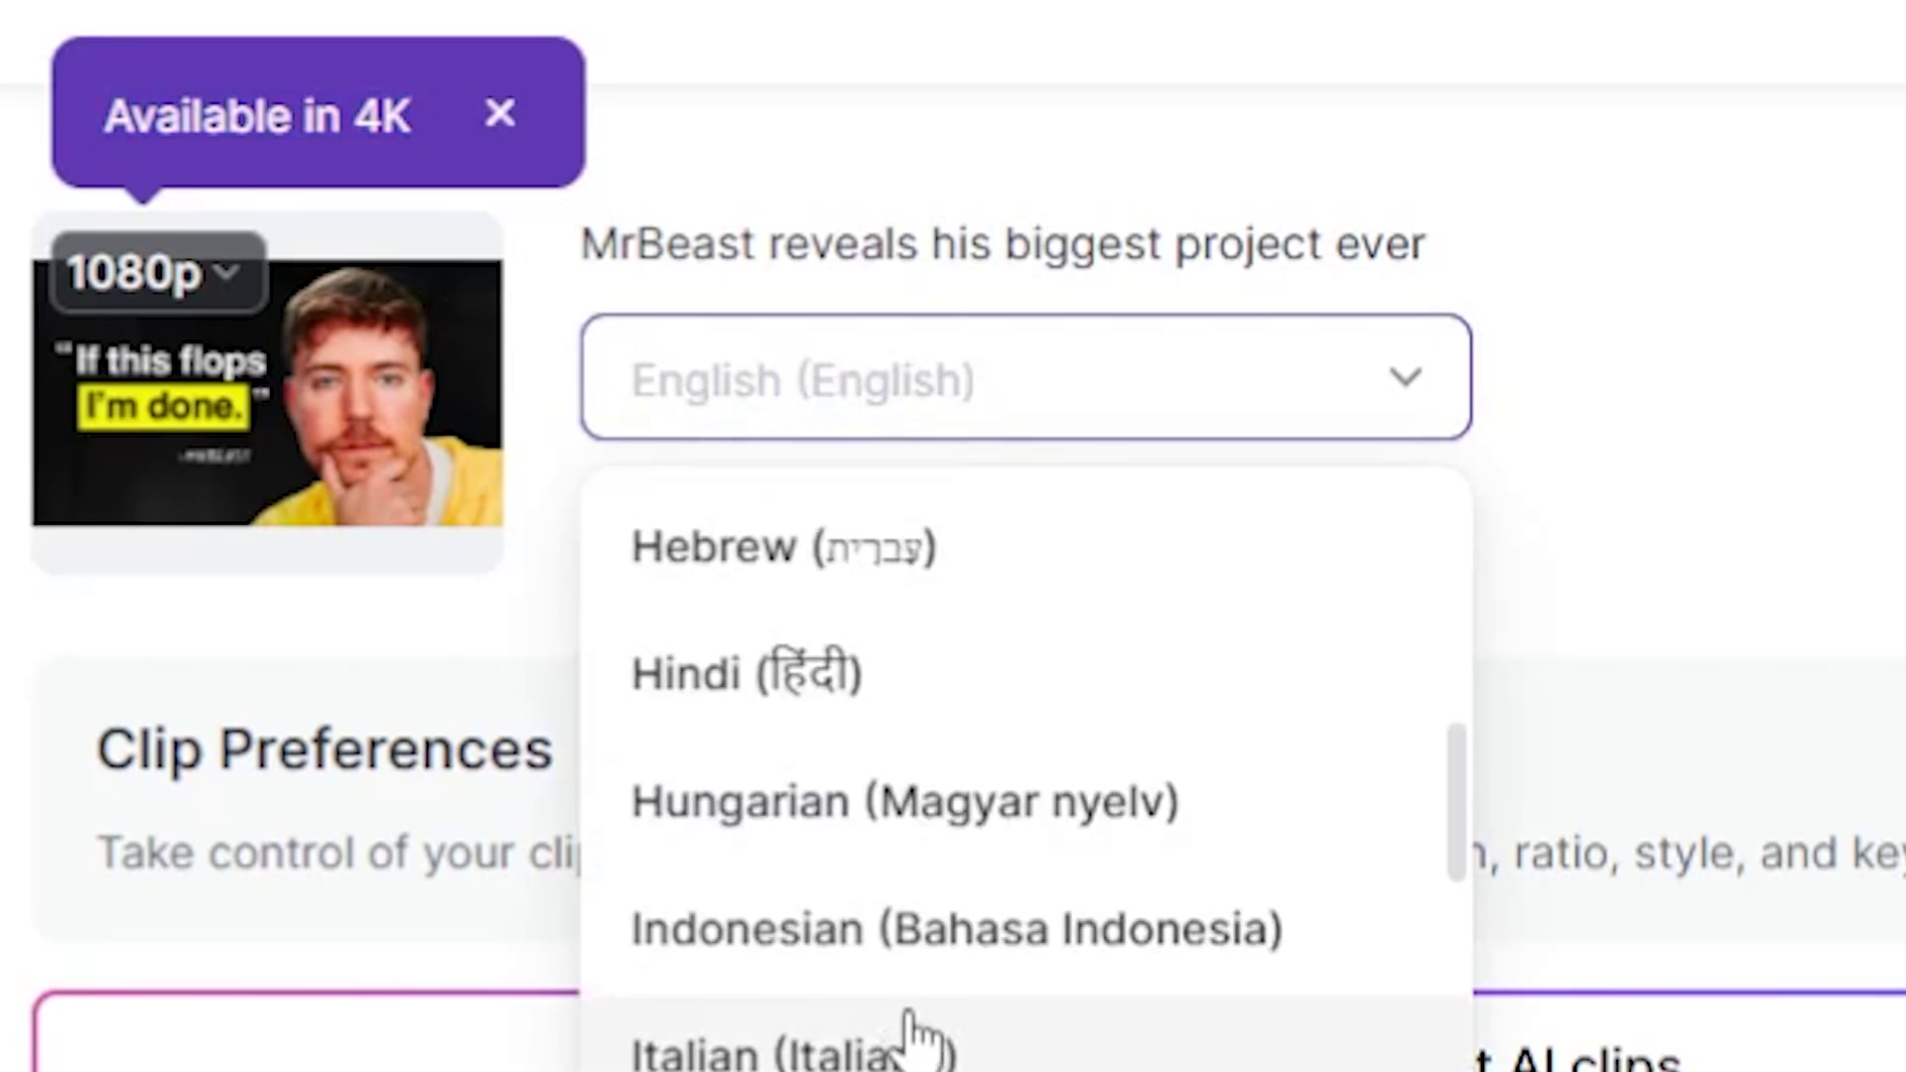
pyautogui.click(301, 314)
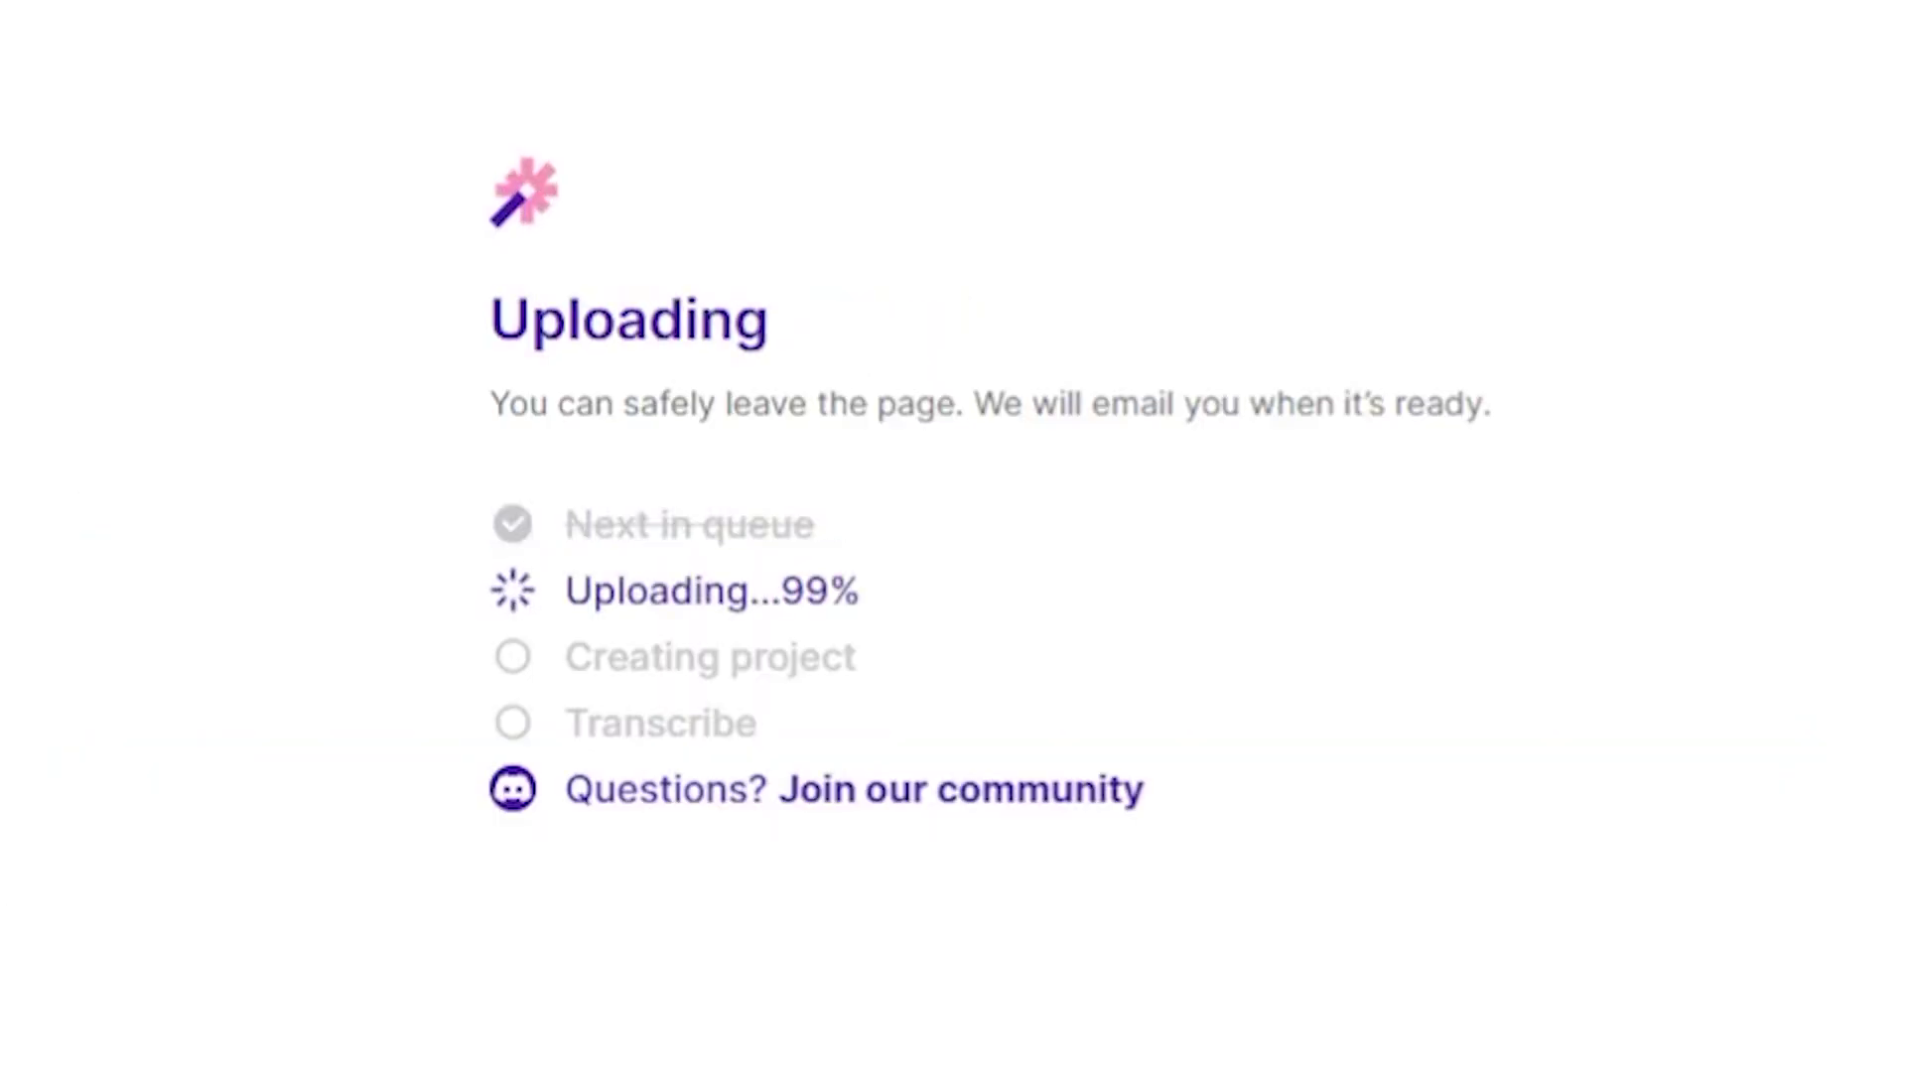
# Highlight the uploading, project creation and AI analysis notices until 38 clips are found.
pyautogui.moveTo(437, 313); pyautogui.dragTo(832, 381)
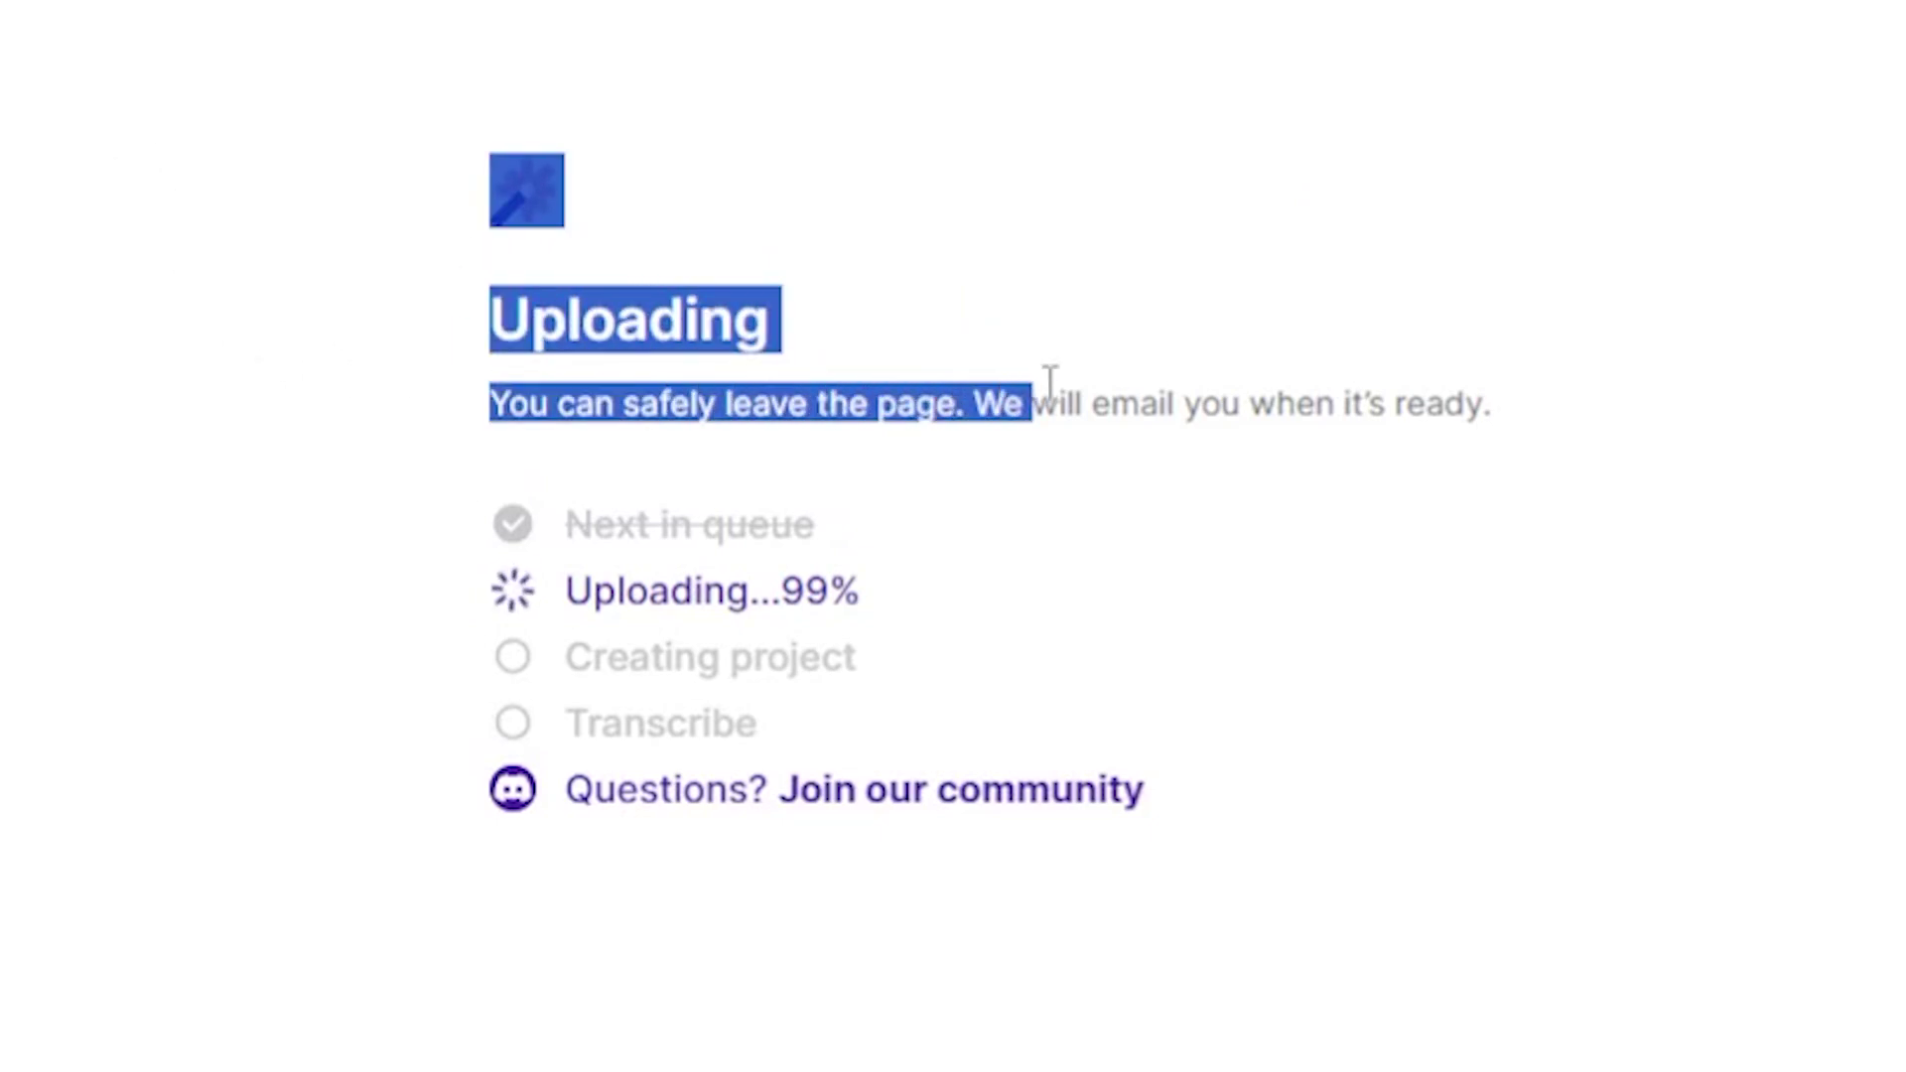
pyautogui.moveTo(1346, 387); pyautogui.dragTo(1497, 407)
pyautogui.moveTo(437, 313); pyautogui.dragTo(808, 377)
pyautogui.moveTo(1428, 431); pyautogui.dragTo(1473, 407)
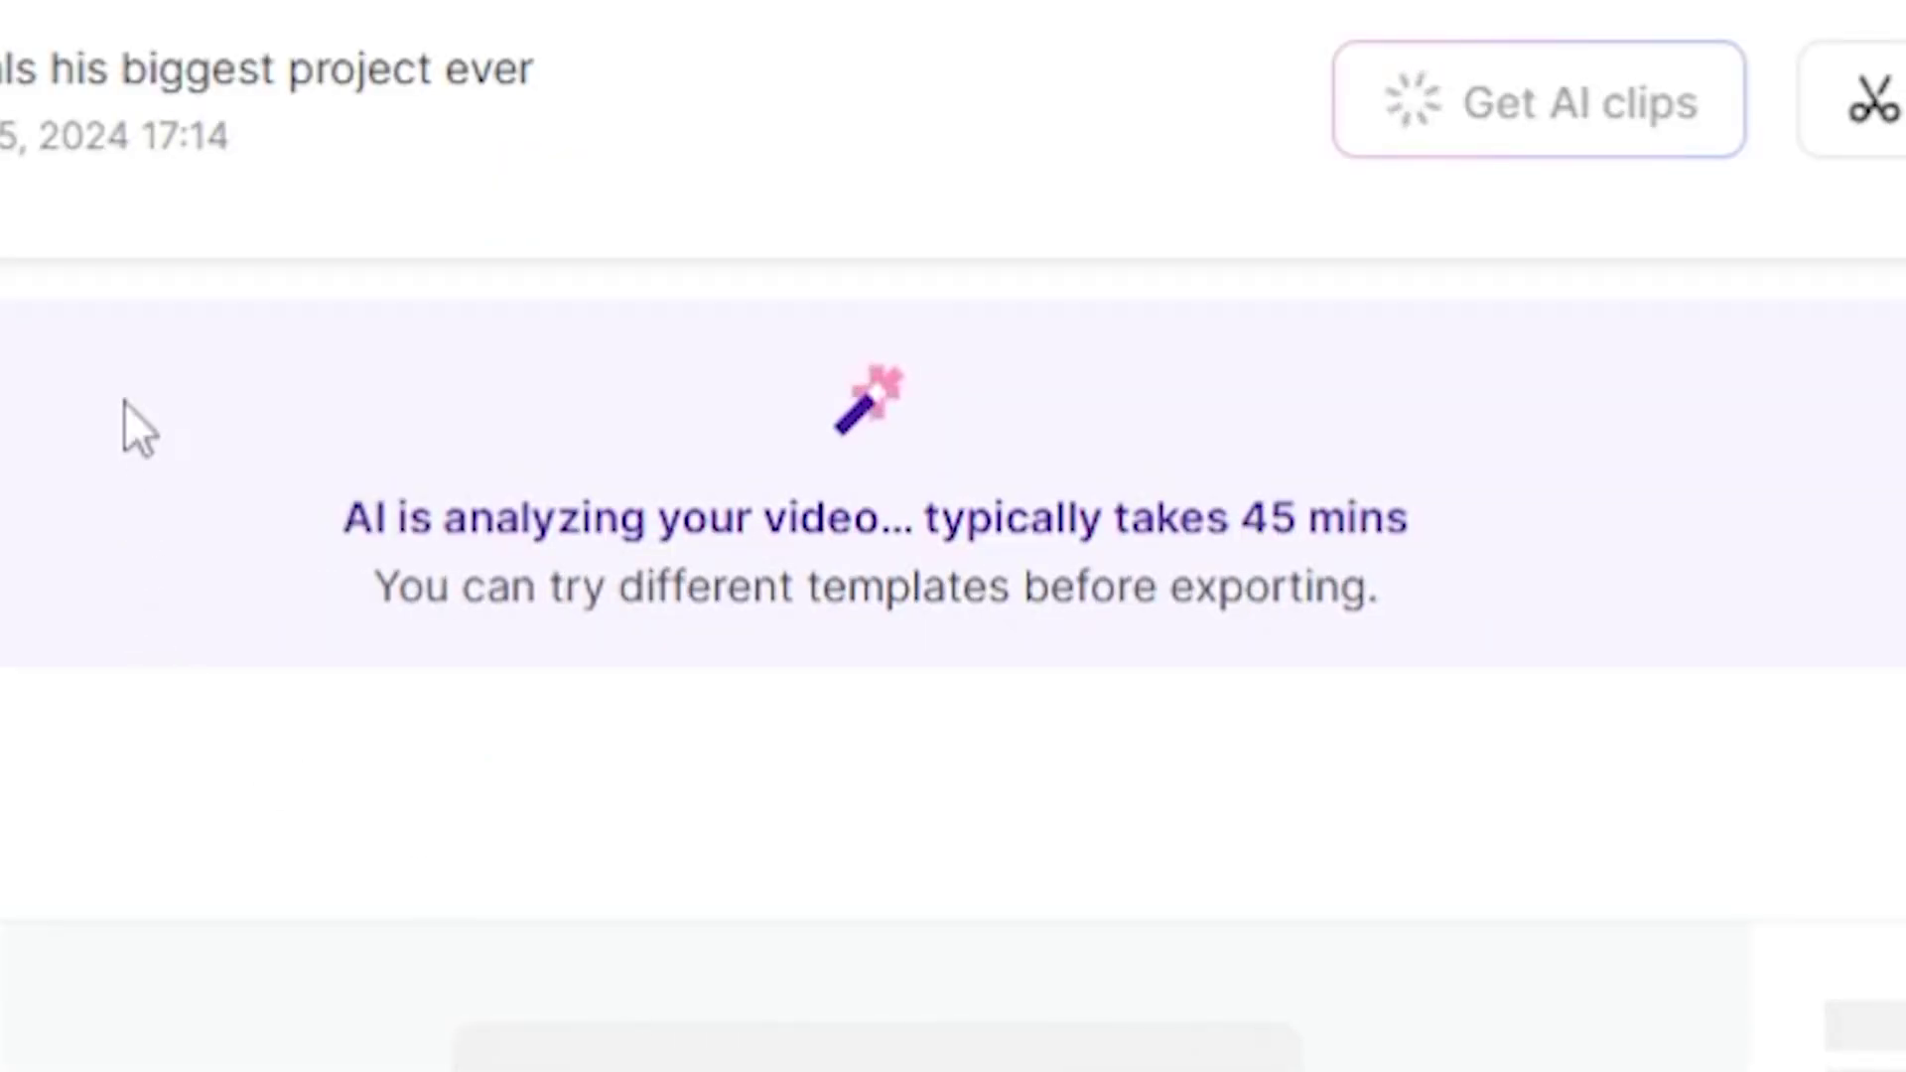
pyautogui.moveTo(247, 516); pyautogui.dragTo(1251, 445)
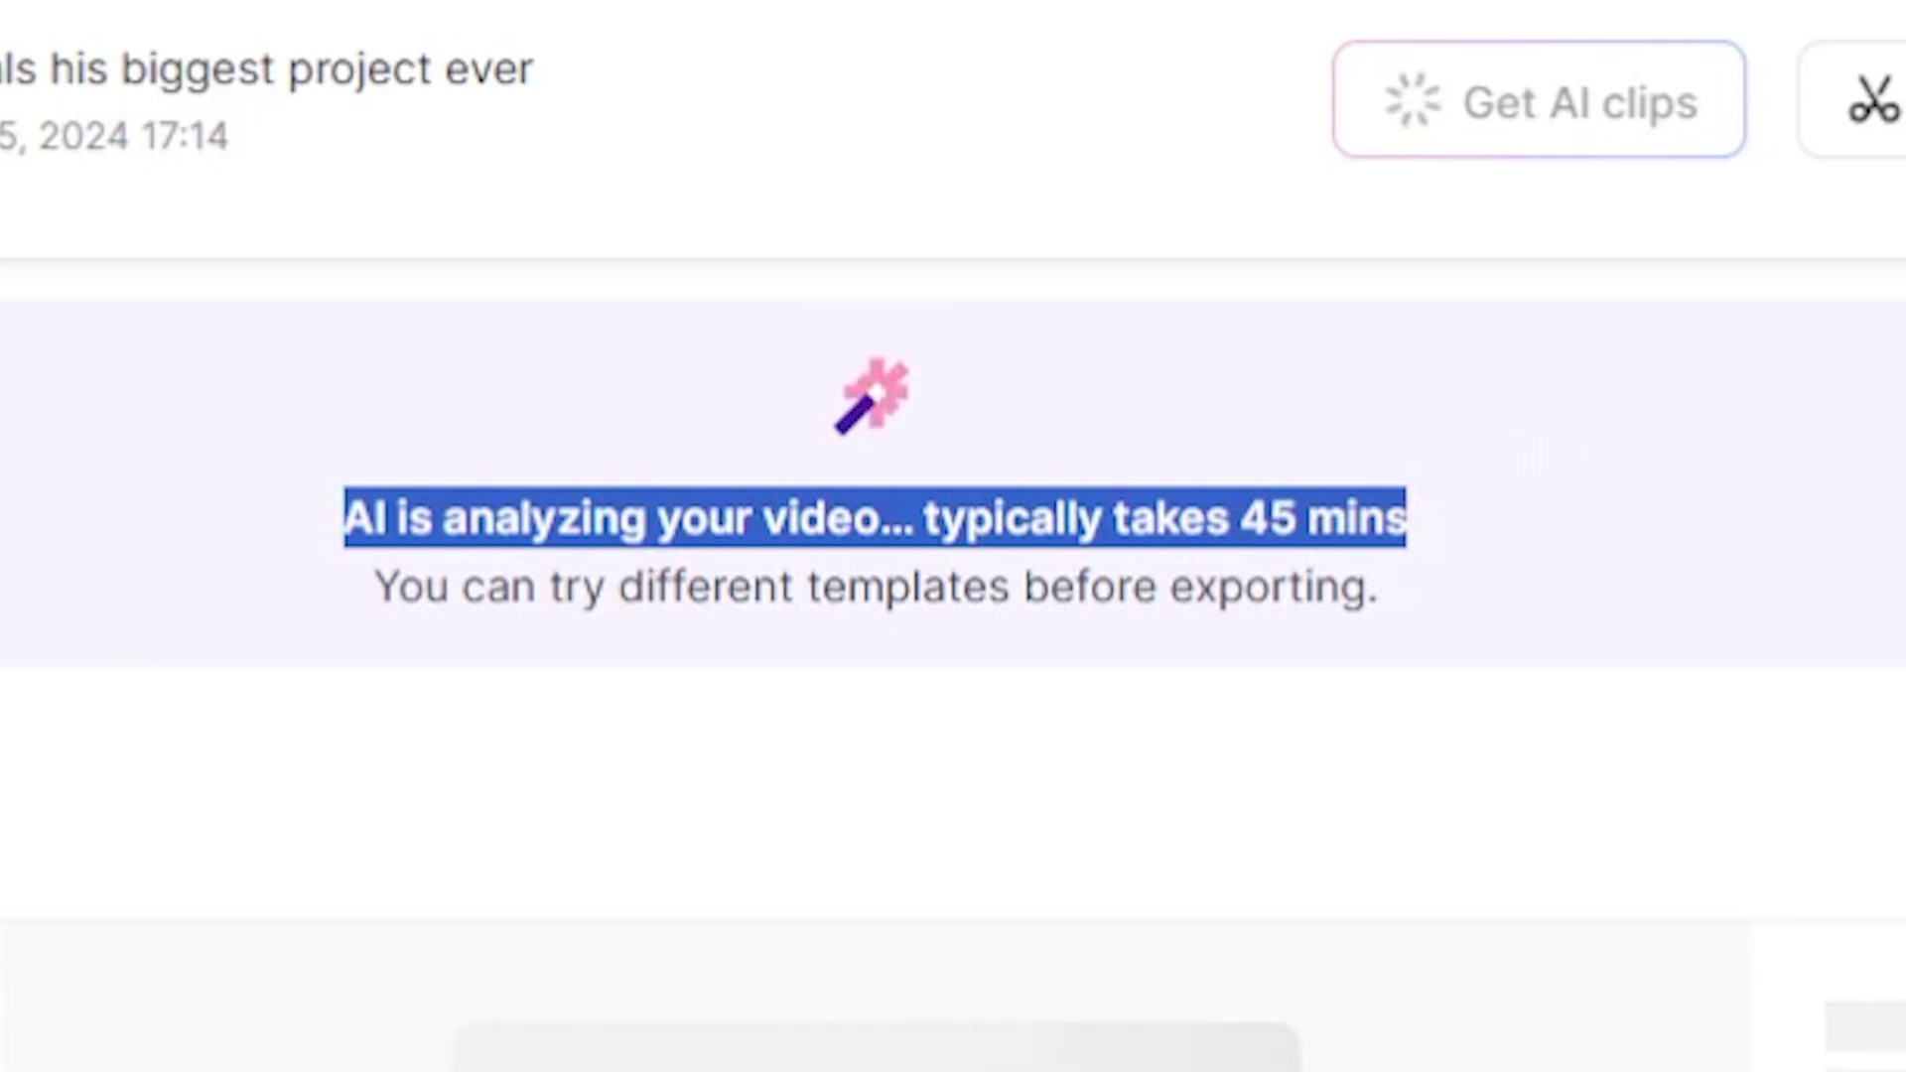
pyautogui.moveTo(318, 514); pyautogui.dragTo(1581, 574)
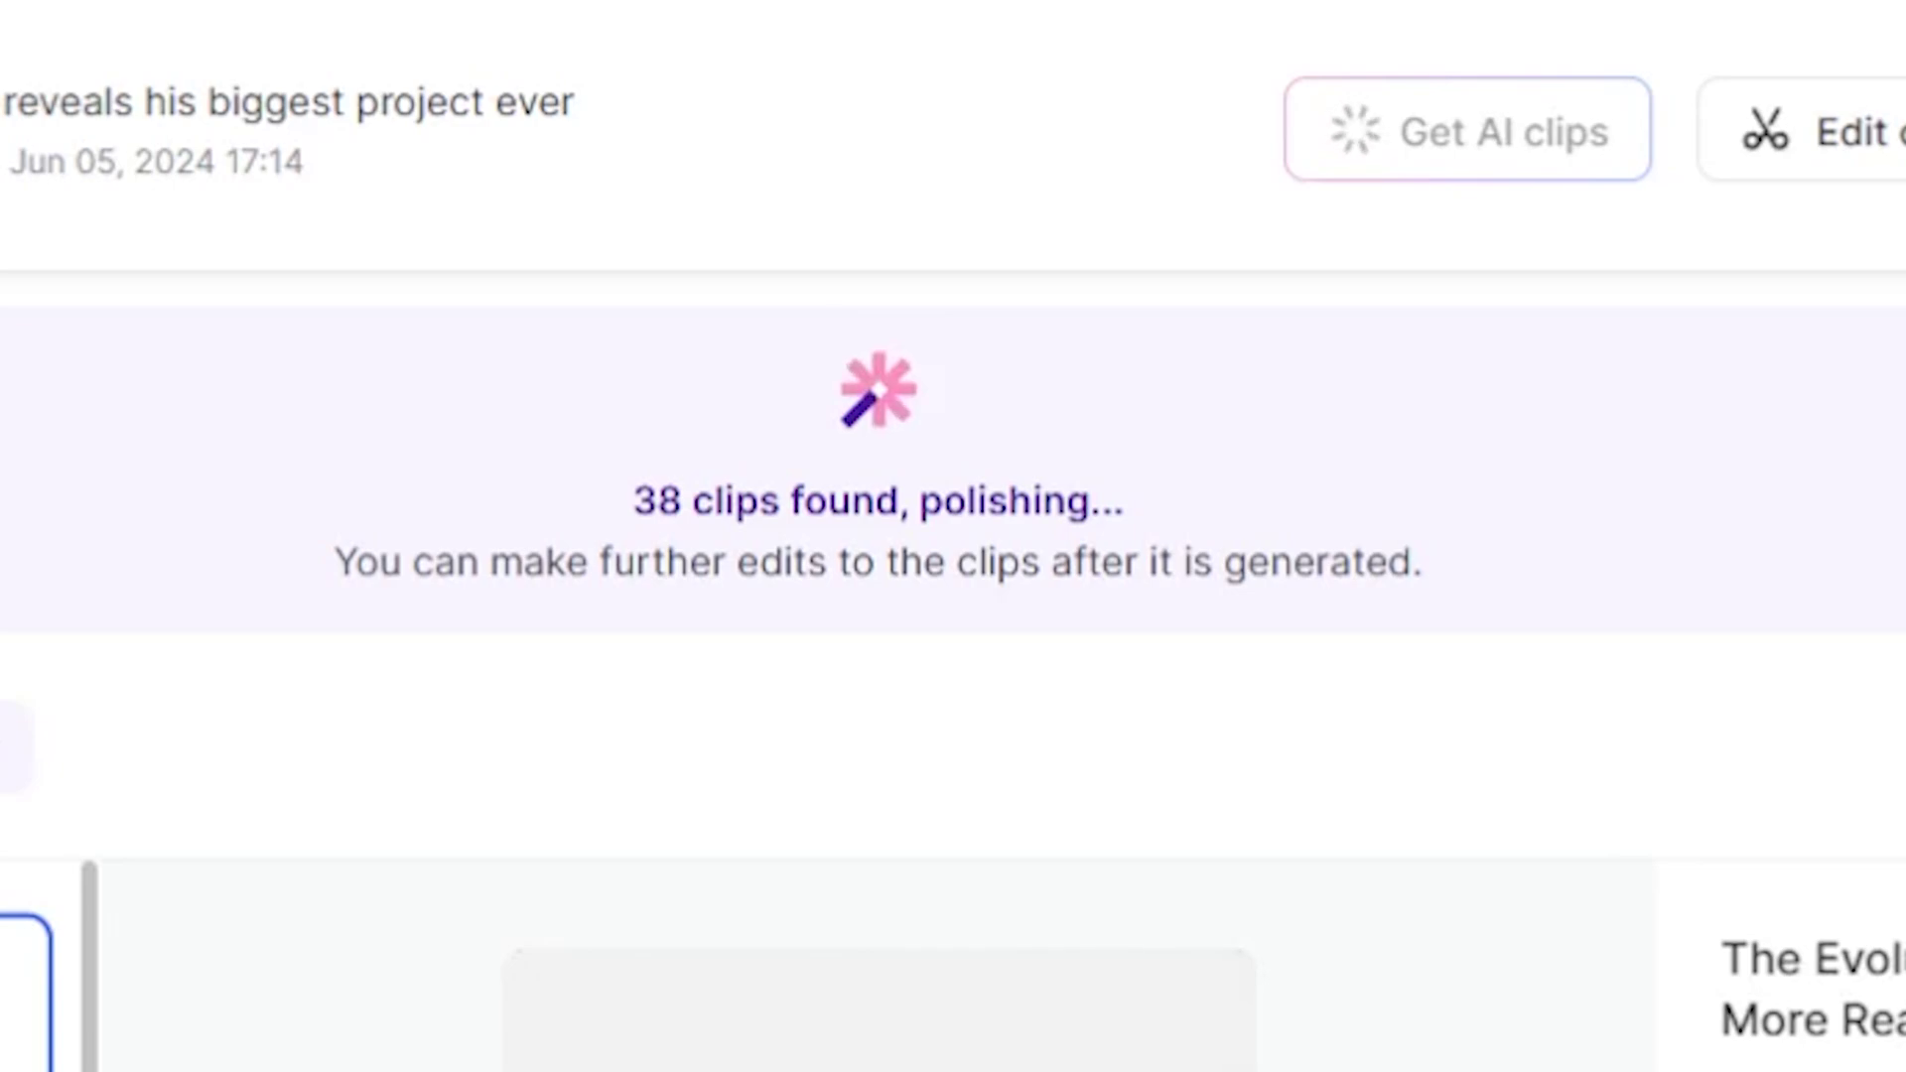
pyautogui.moveTo(633, 501); pyautogui.dragTo(935, 623)
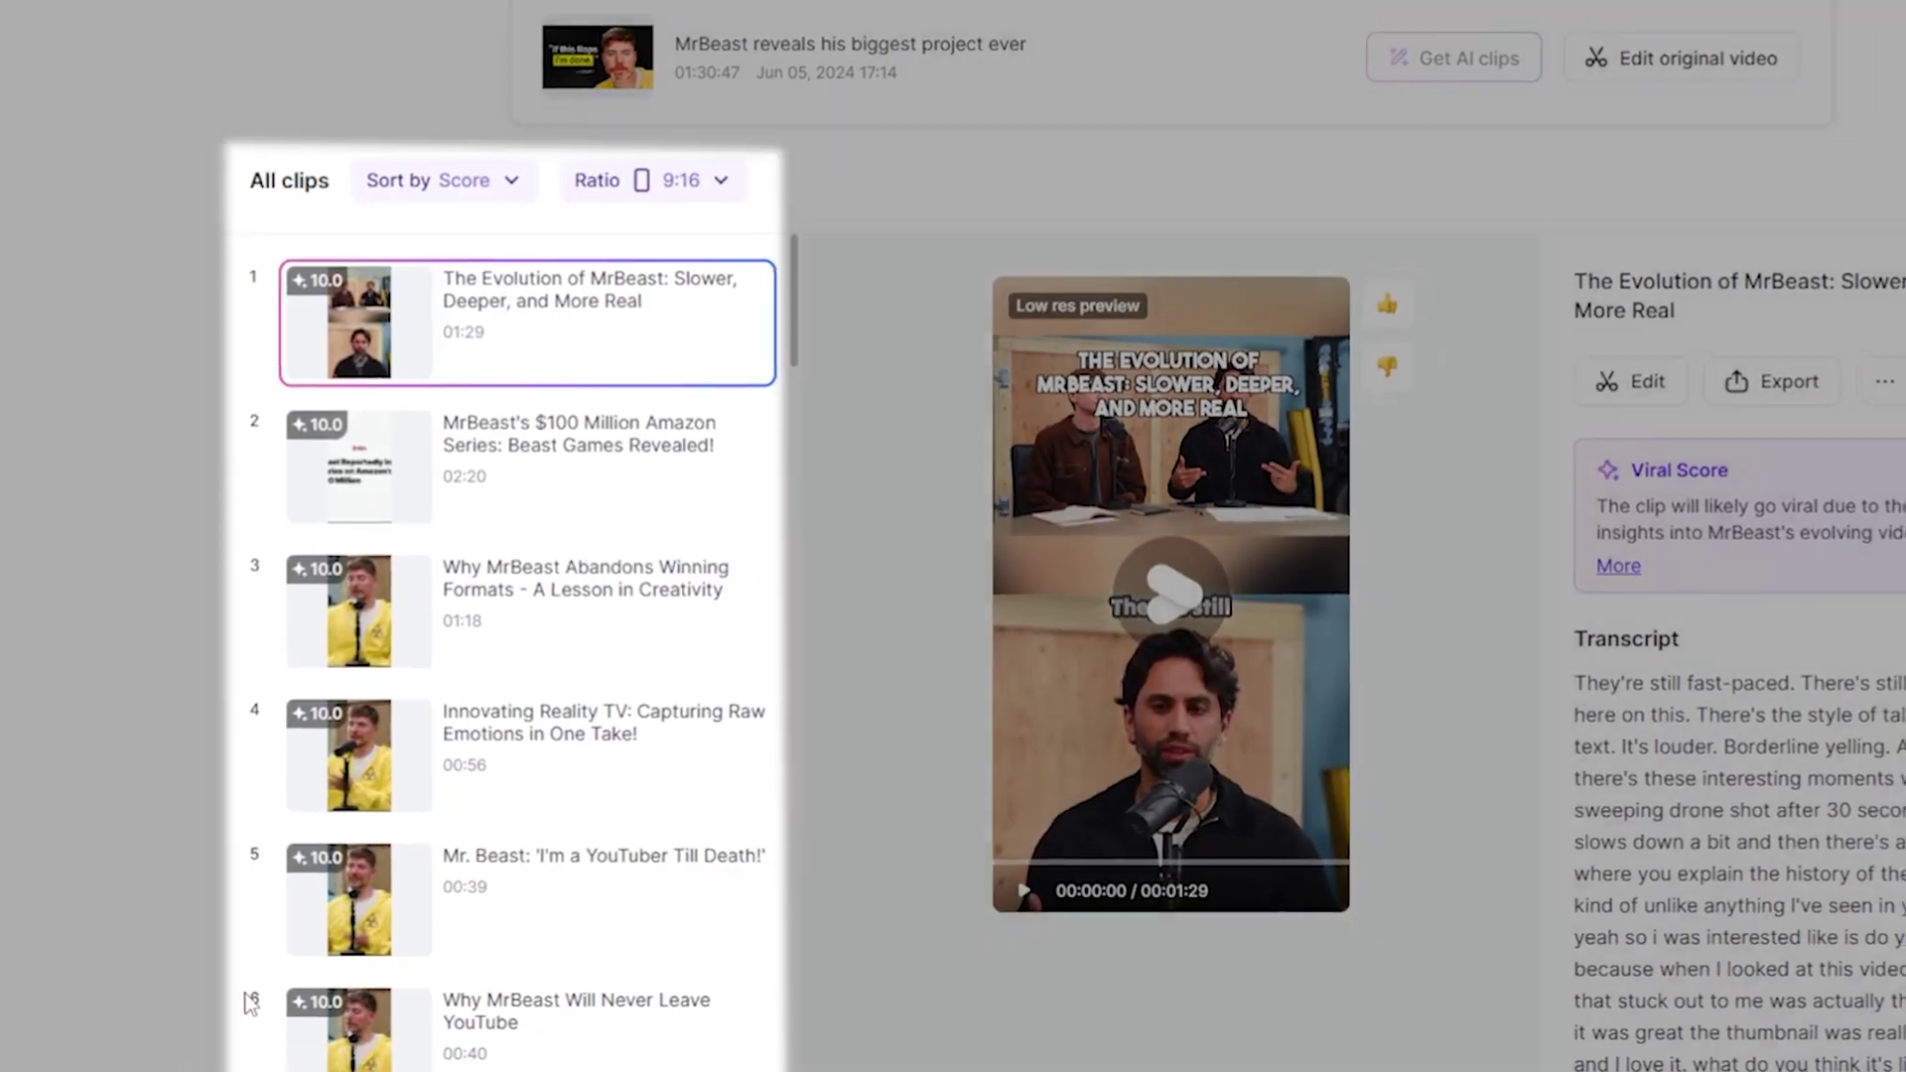
# Scroll through the 38 generated 9:16 clips and their scores.
pyautogui.scroll(-5, 297, 860)
pyautogui.scroll(-20, 309, 849)
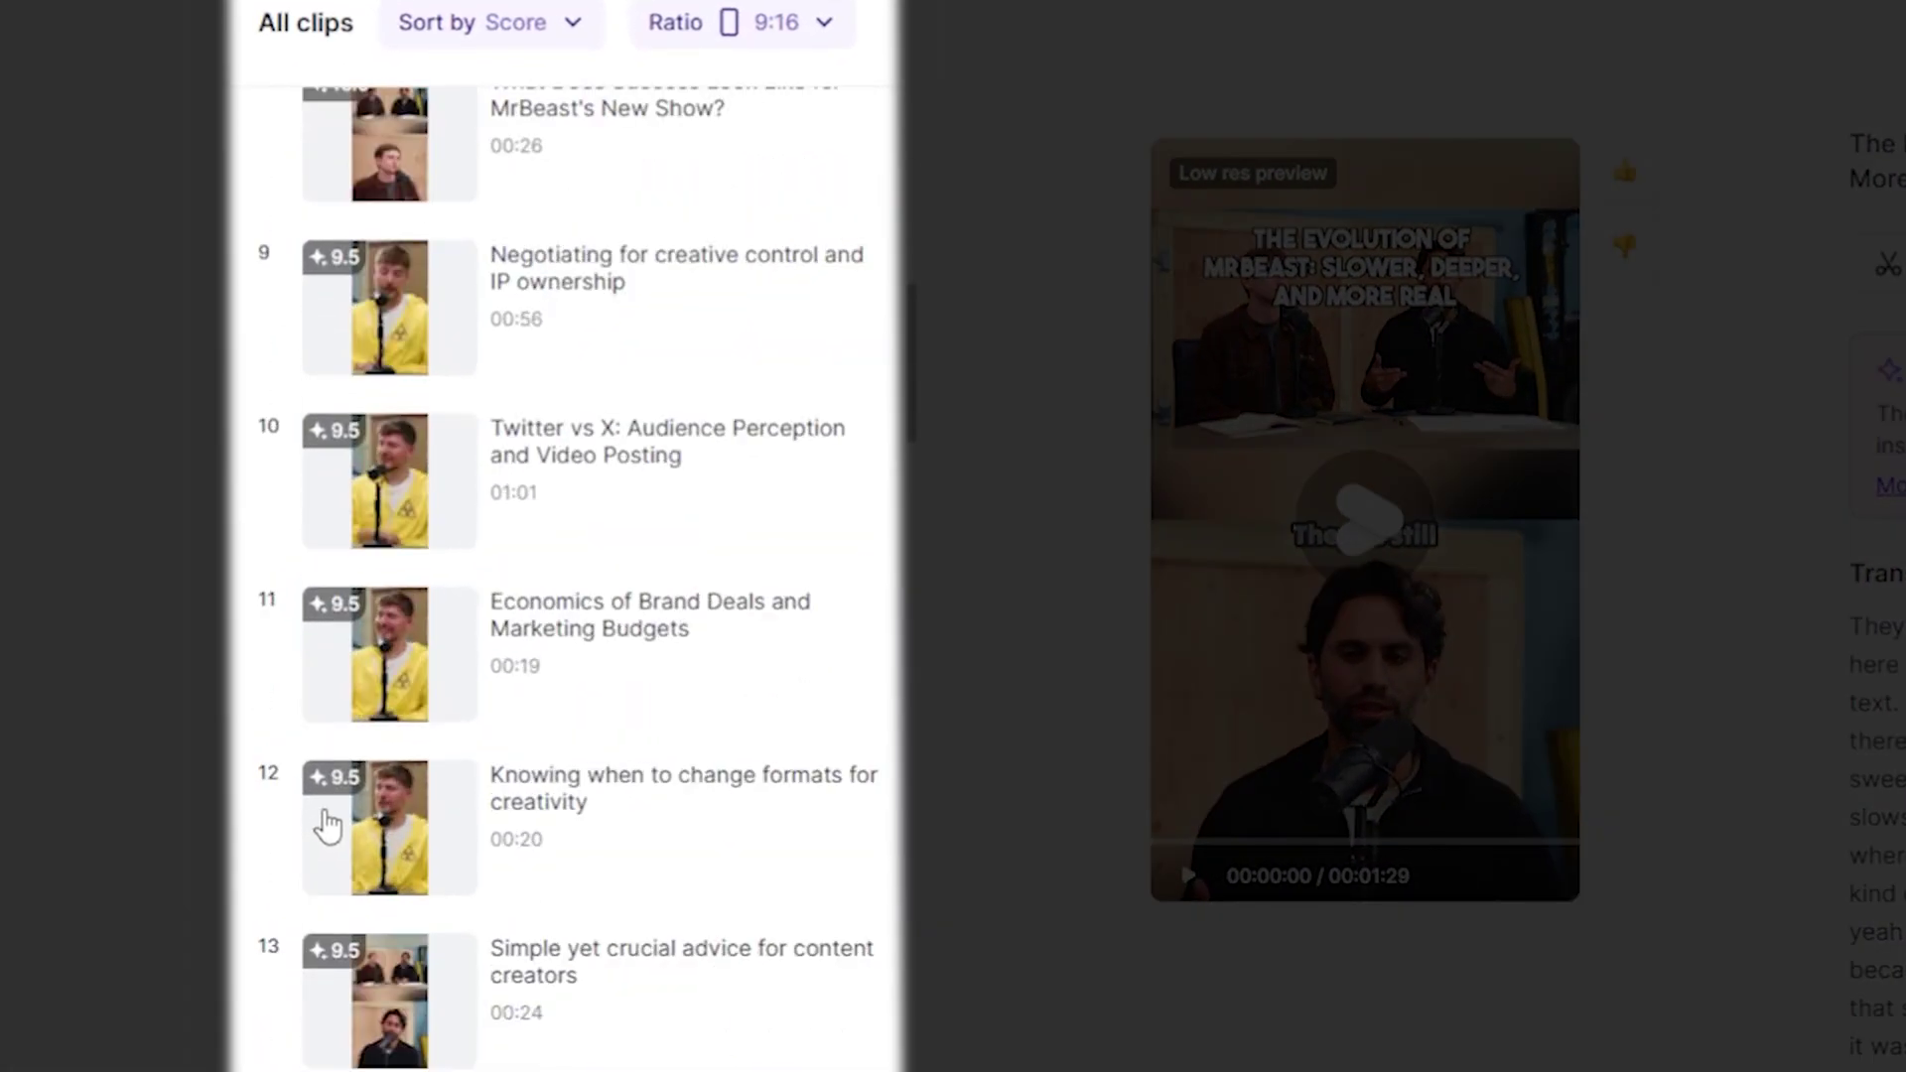
pyautogui.scroll(20, 413, 723)
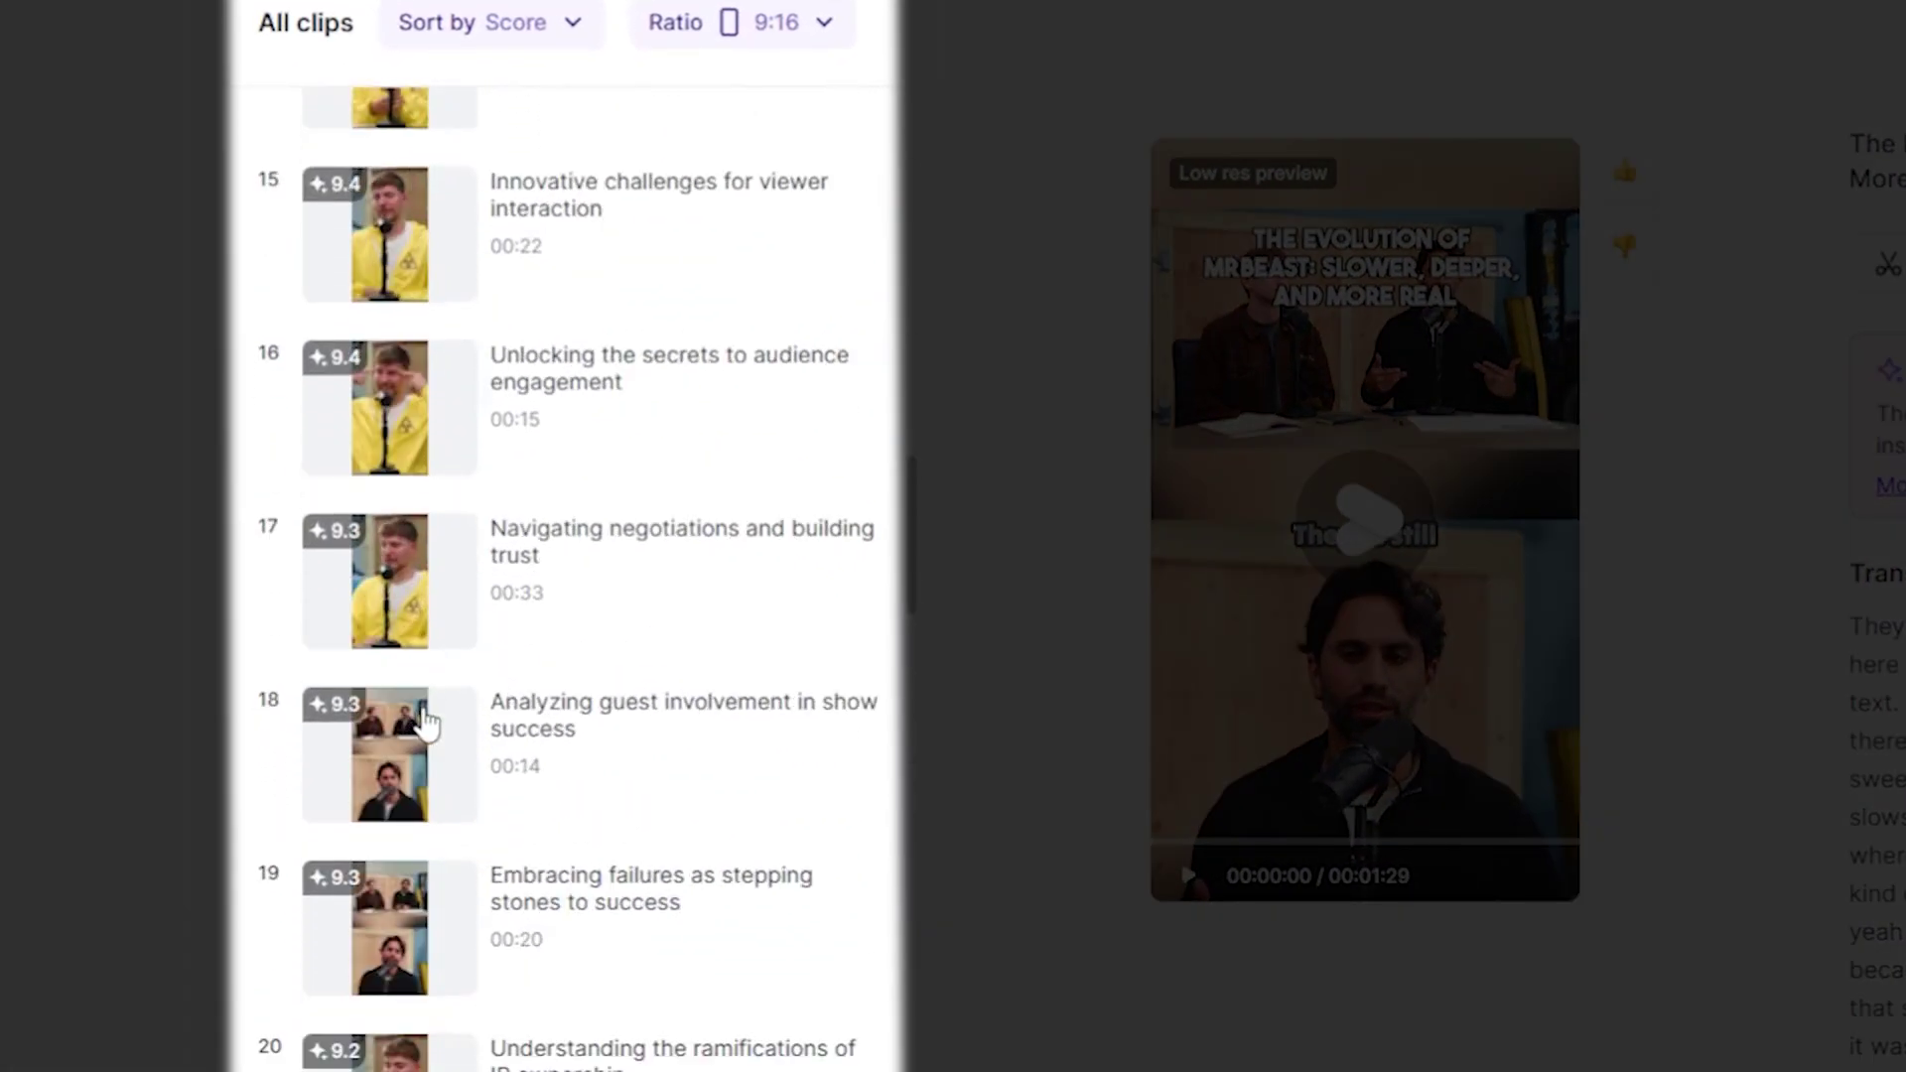
pyautogui.scroll(-14, 827, 486)
pyautogui.moveTo(921, 501); pyautogui.dragTo(834, 1031)
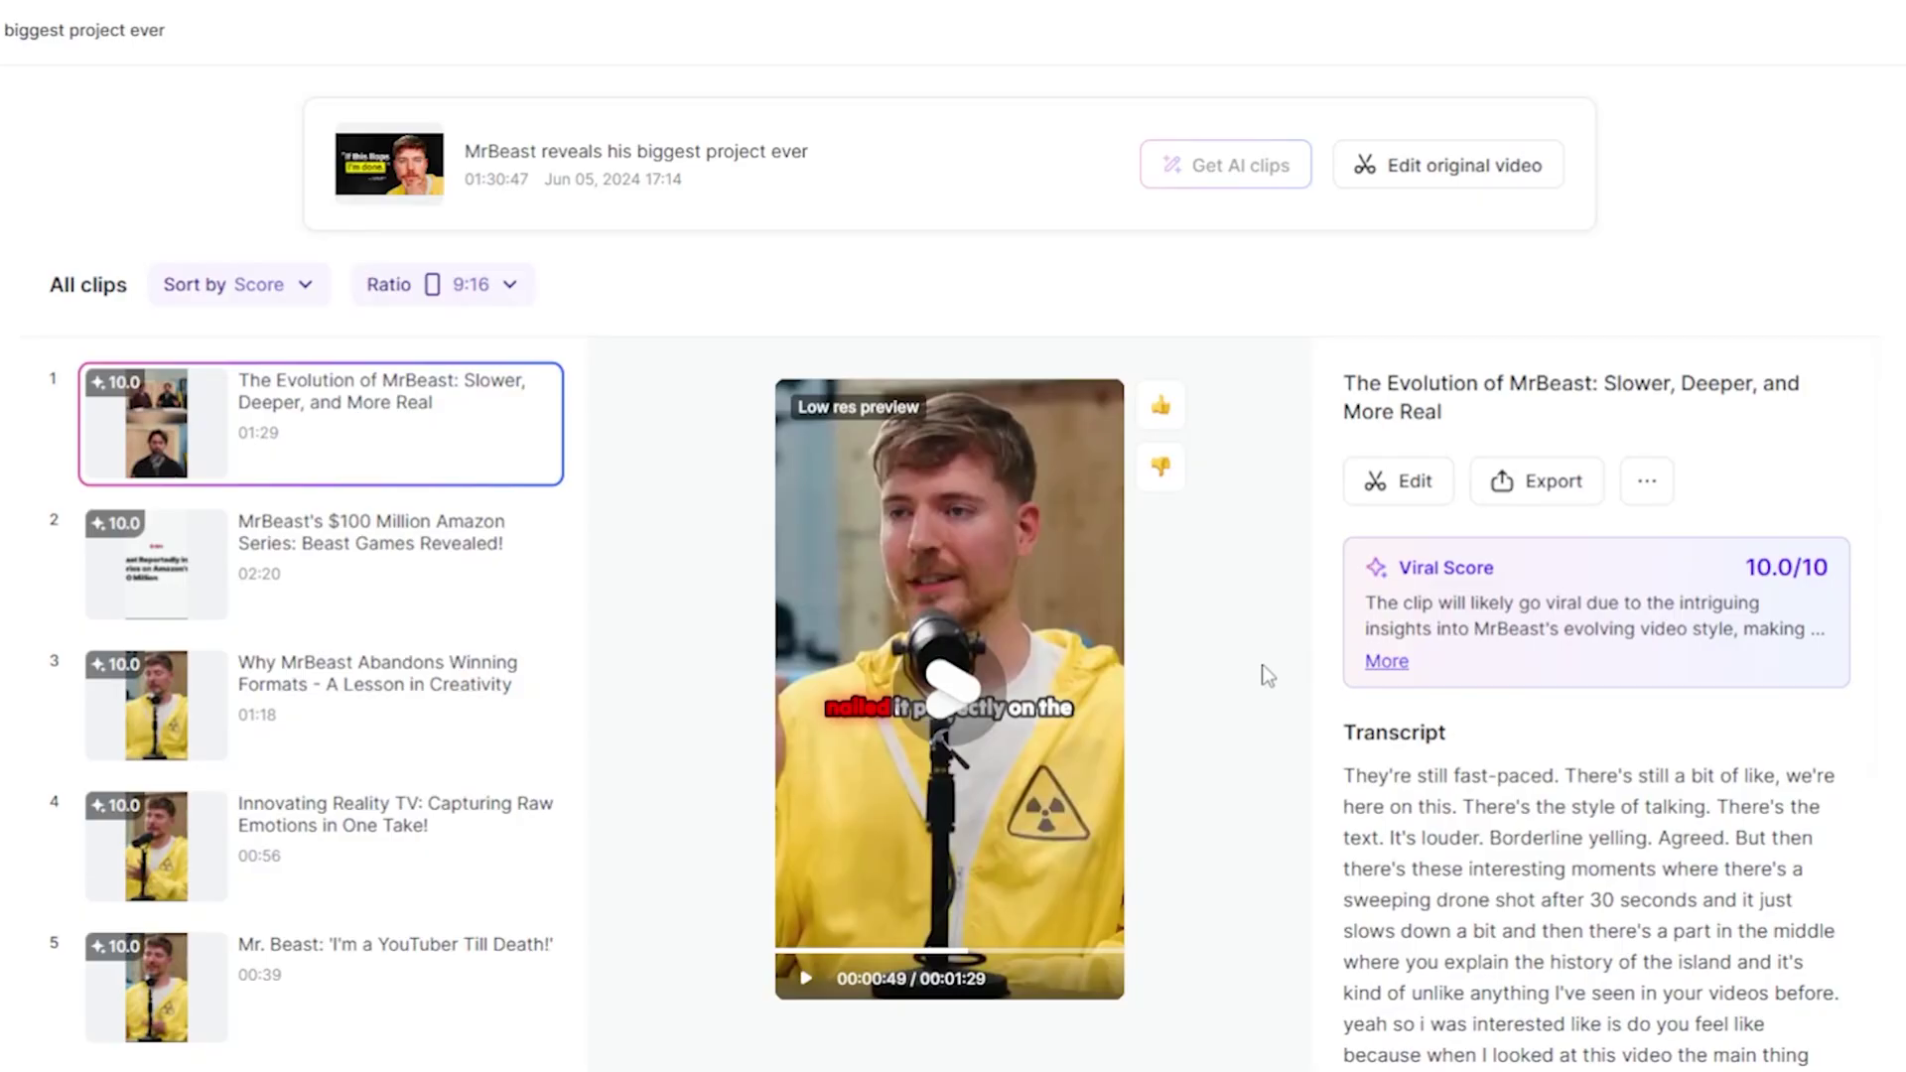
pyautogui.scroll(-5, 413, 838)
pyautogui.scroll(5, 438, 873)
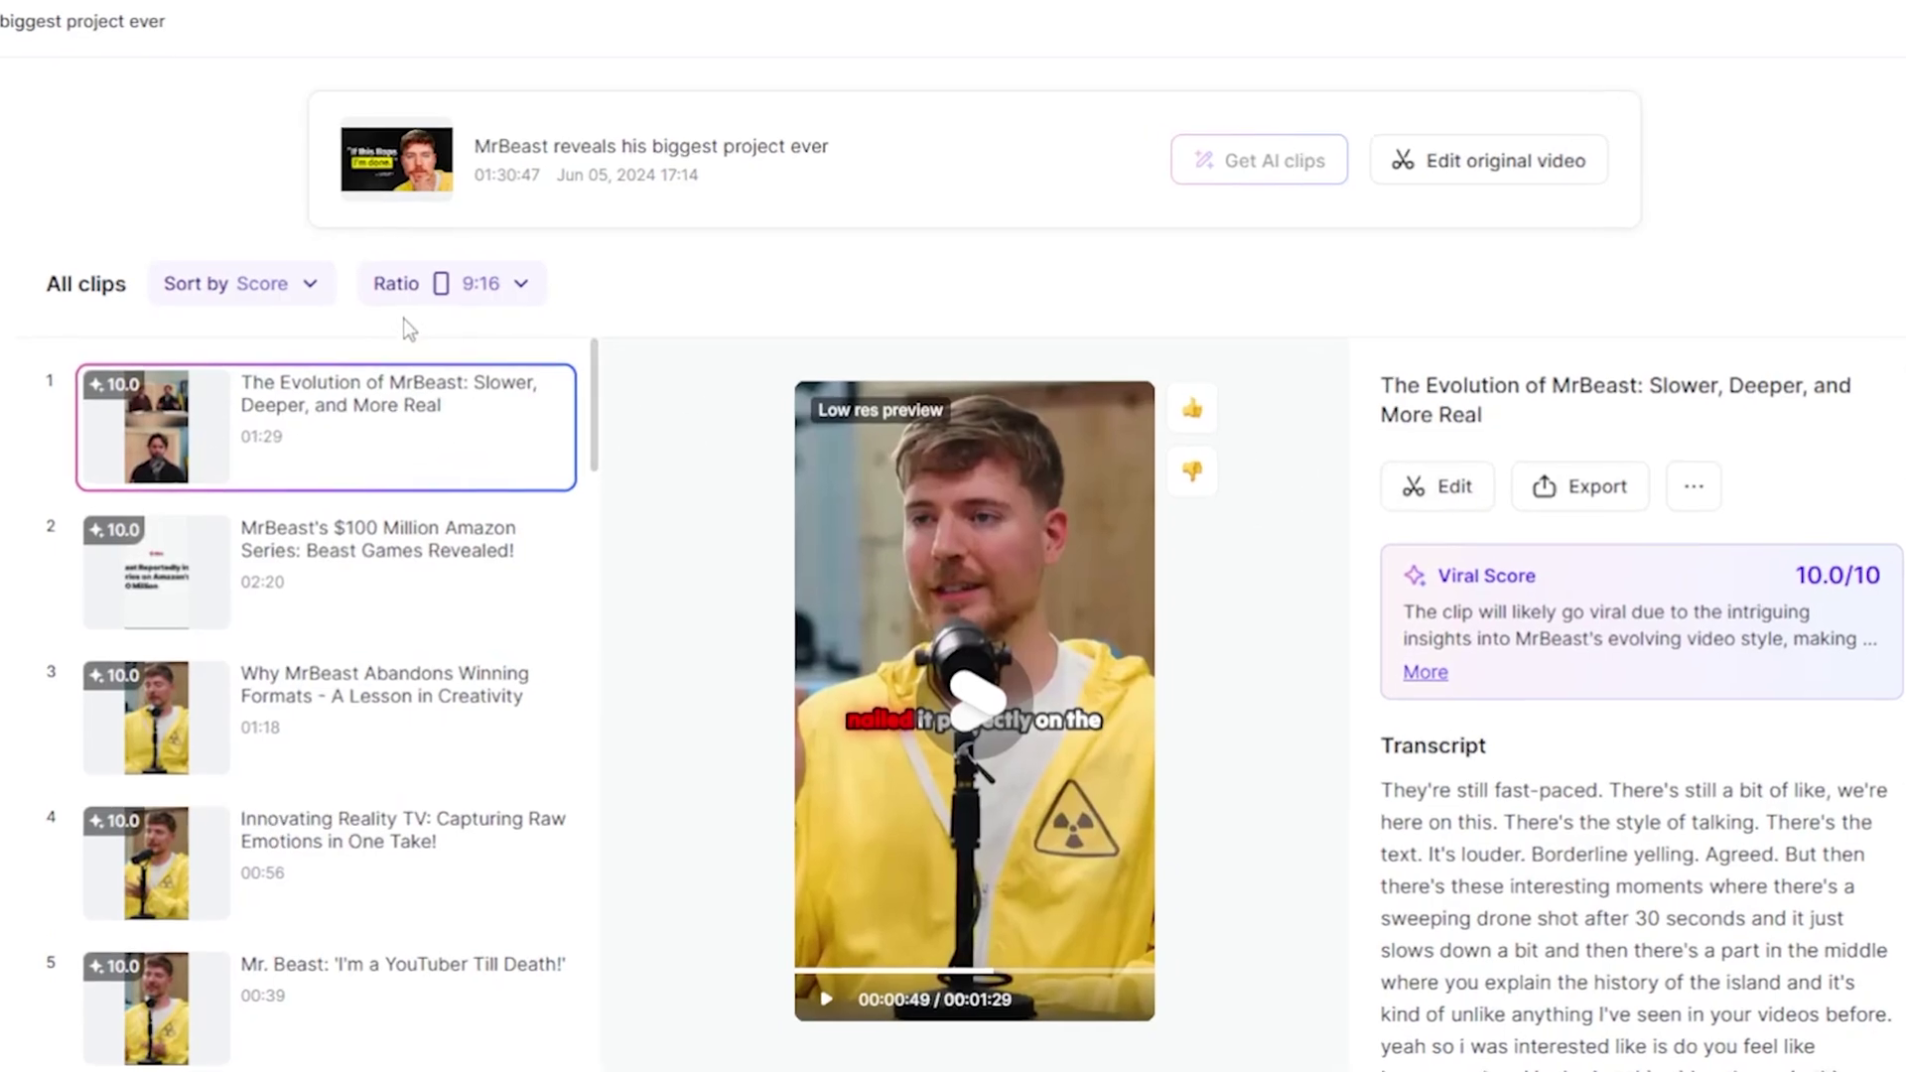
# Check the Ratio options, keep Sort by Score, and edit the top MrBeast evolution clip.
pyautogui.click(447, 290)
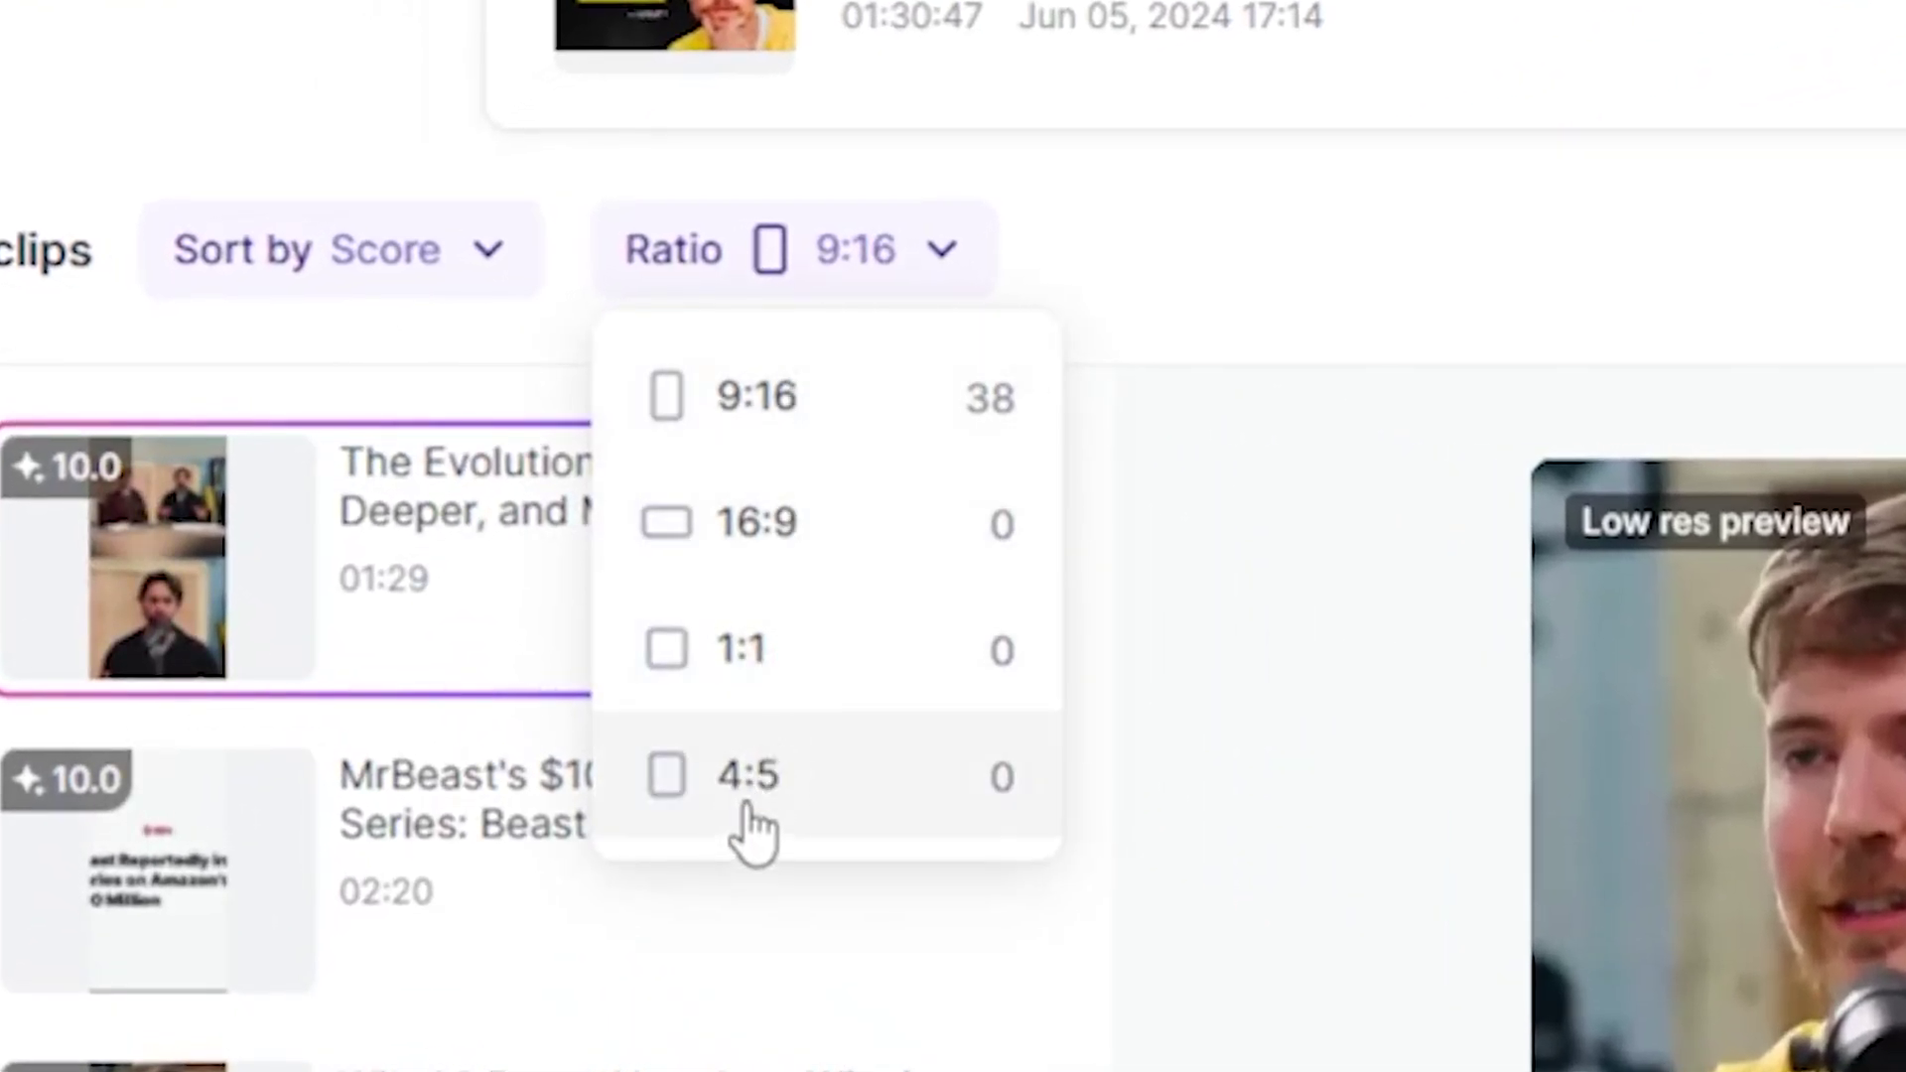
pyautogui.click(387, 267)
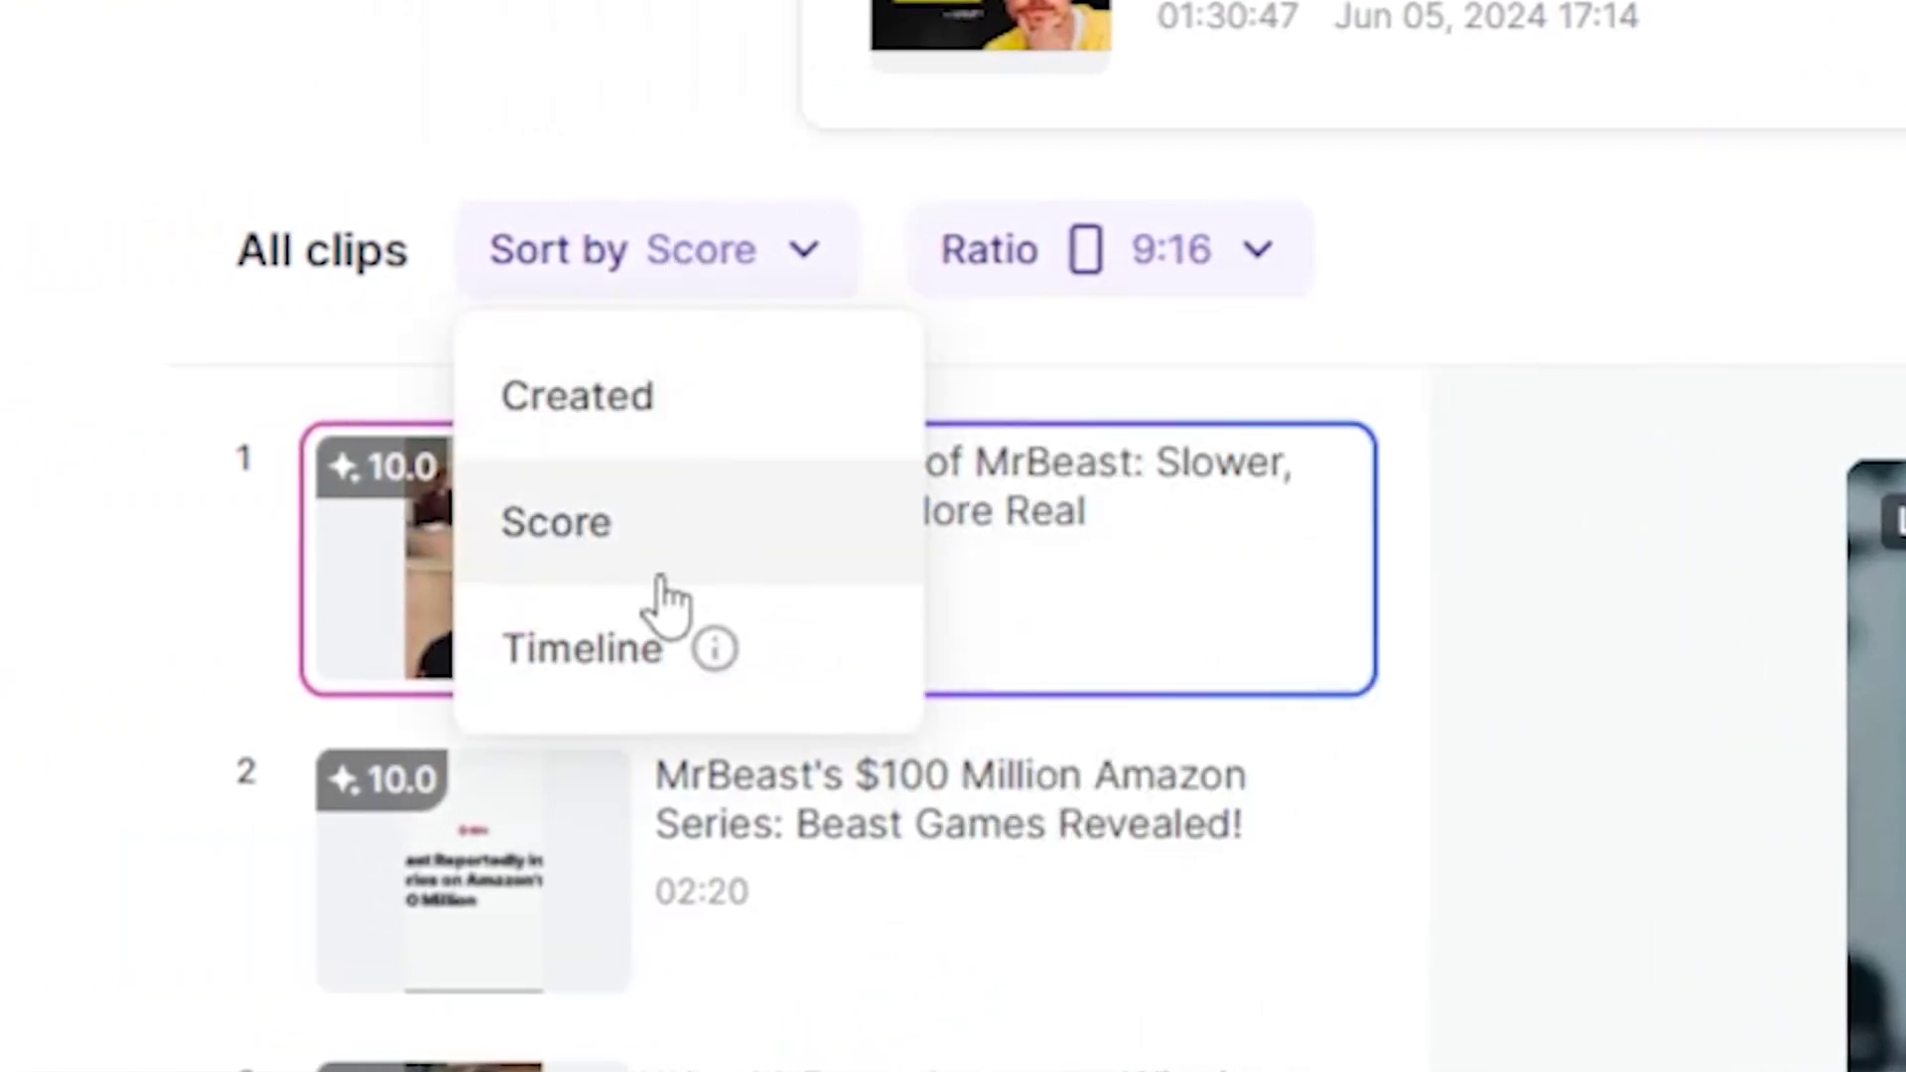
pyautogui.click(702, 255)
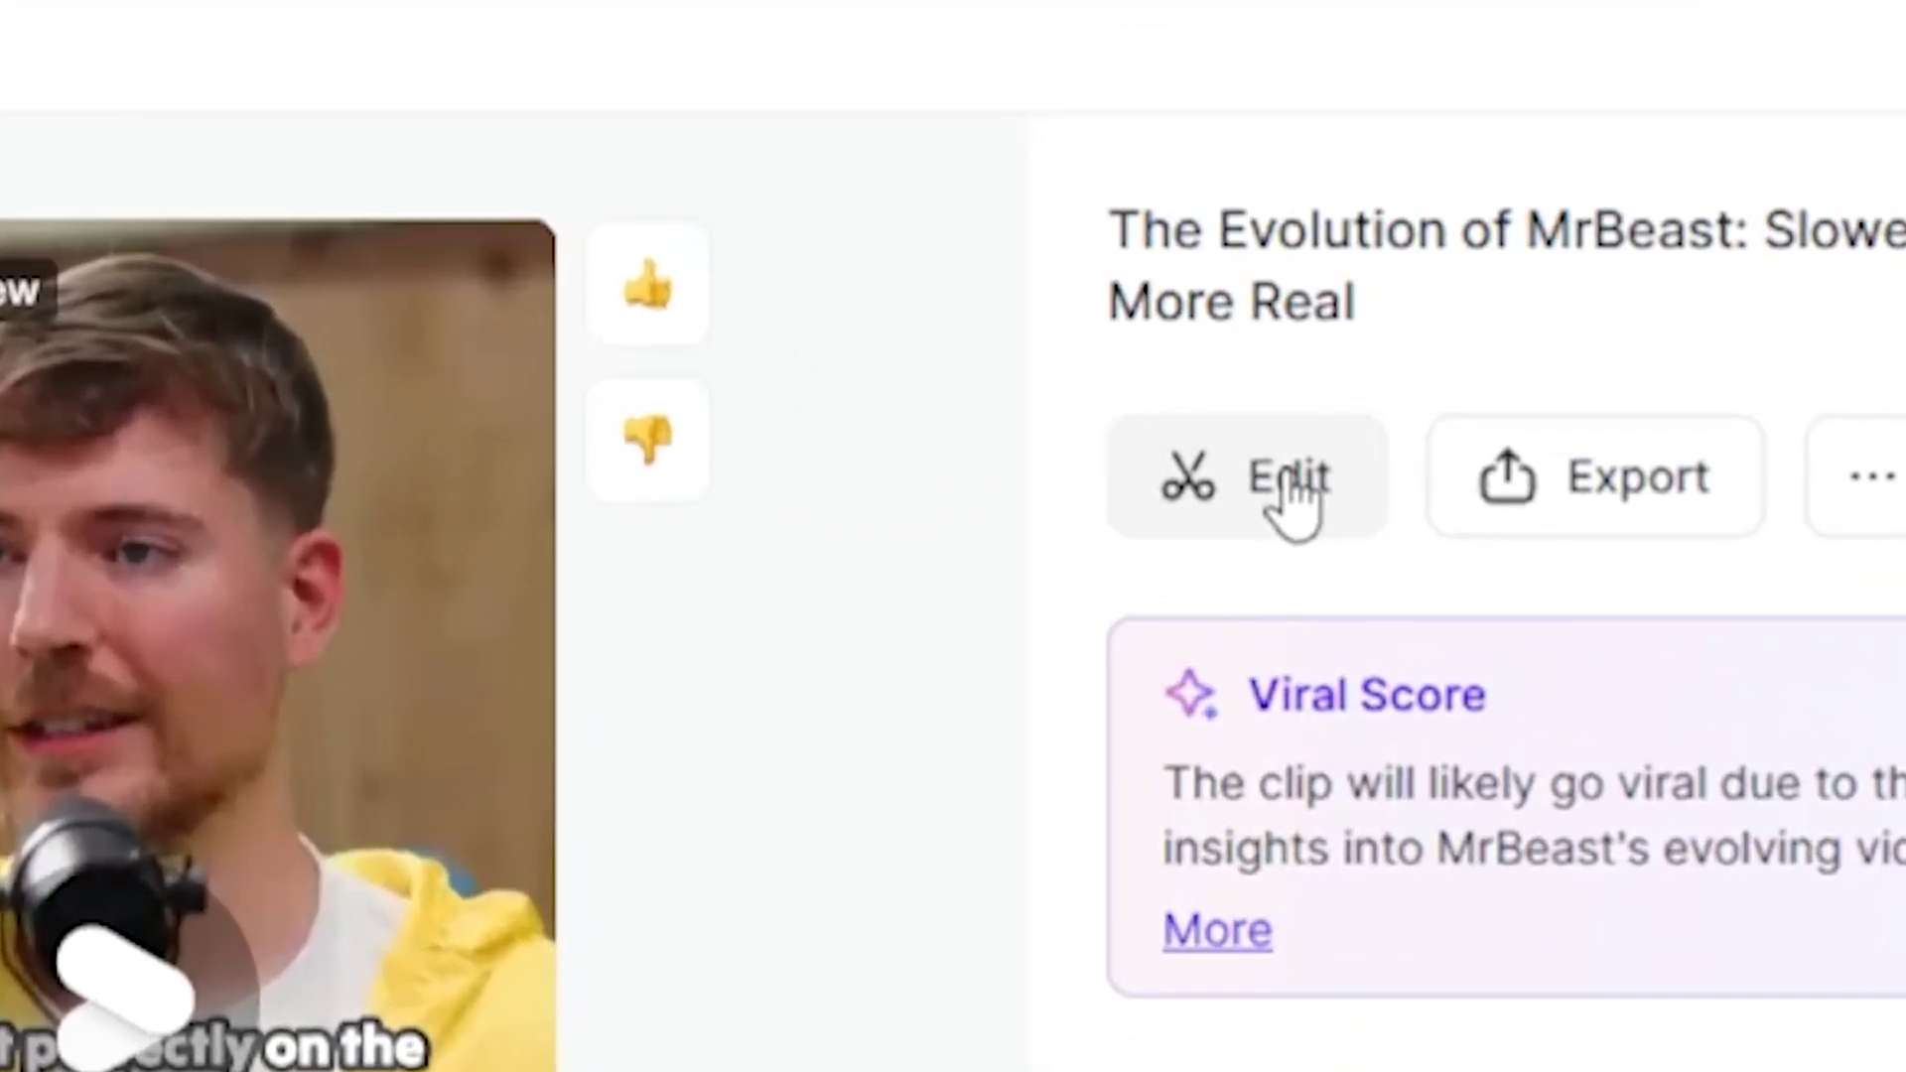
pyautogui.click(1289, 482)
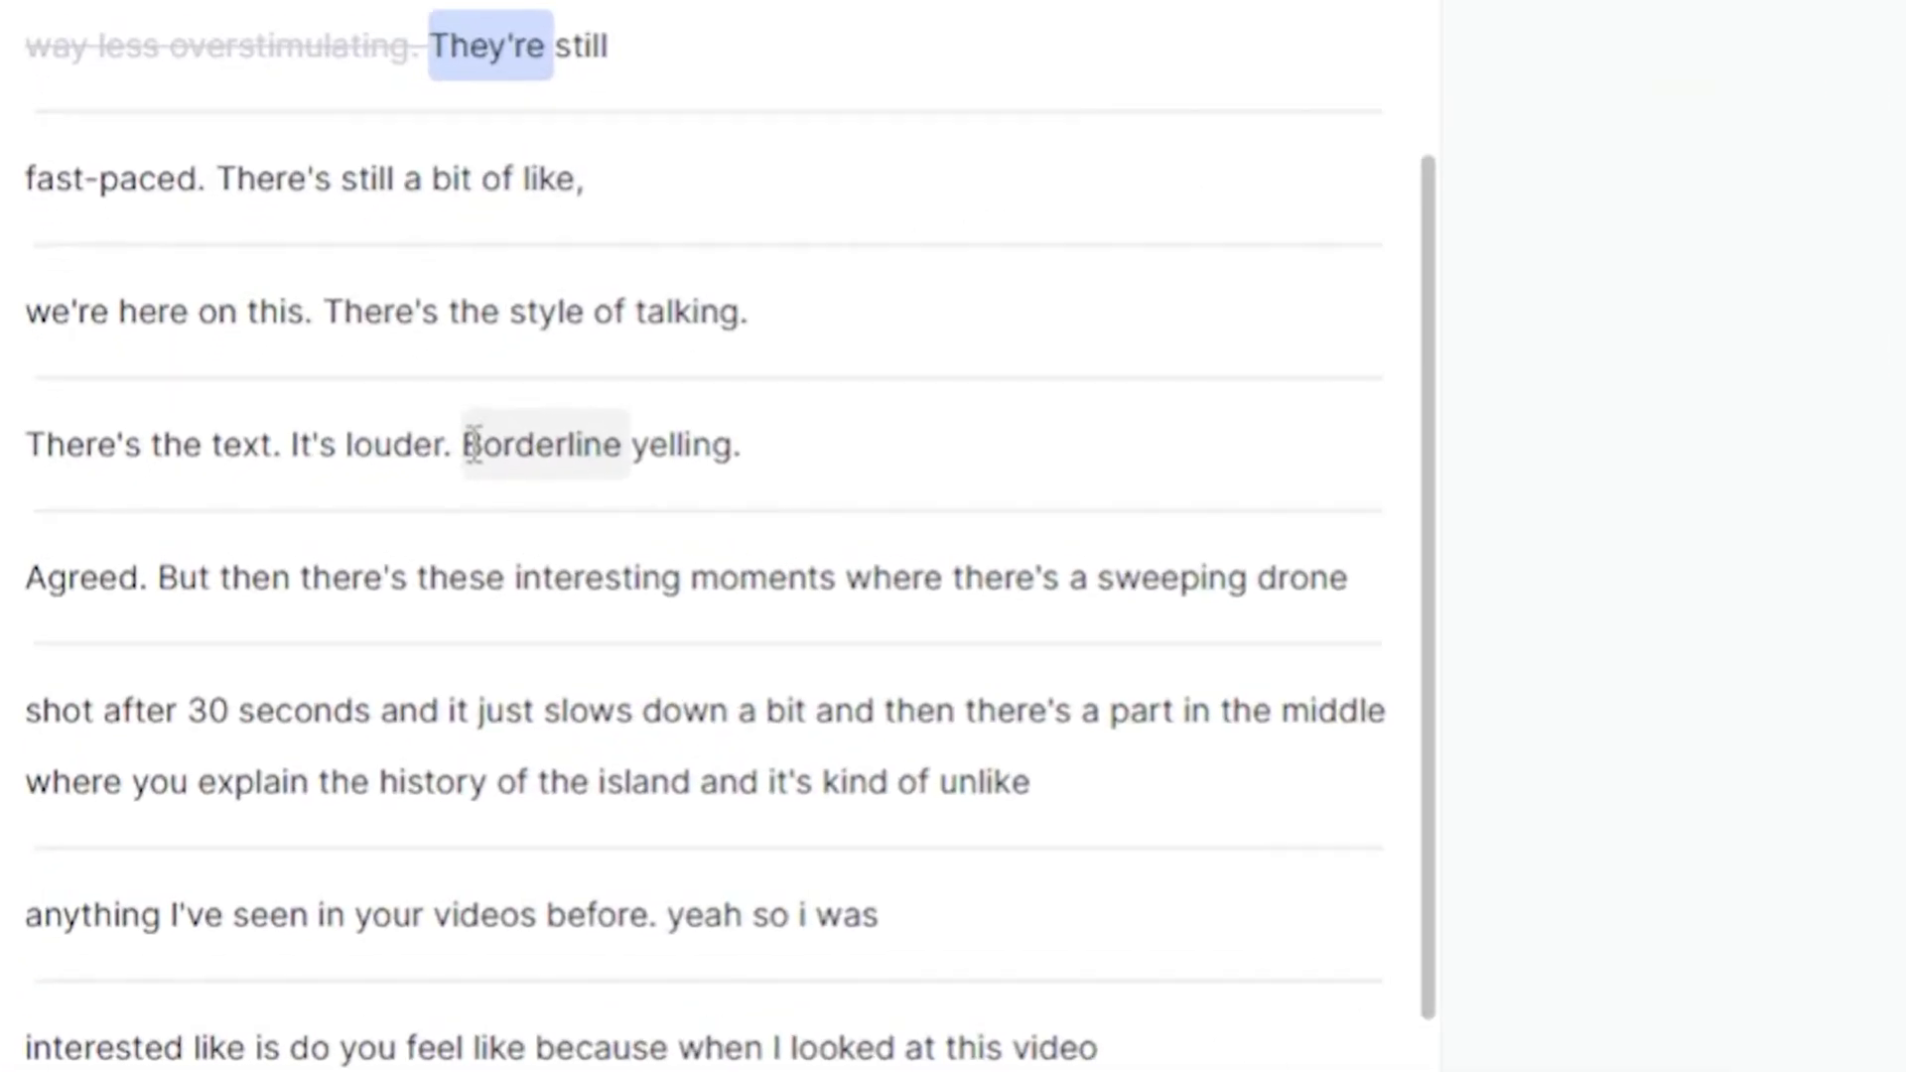
# Edit the transcript word Borderline to 'gfdgd' and select its caption for restyling.
pyautogui.click(337, 479)
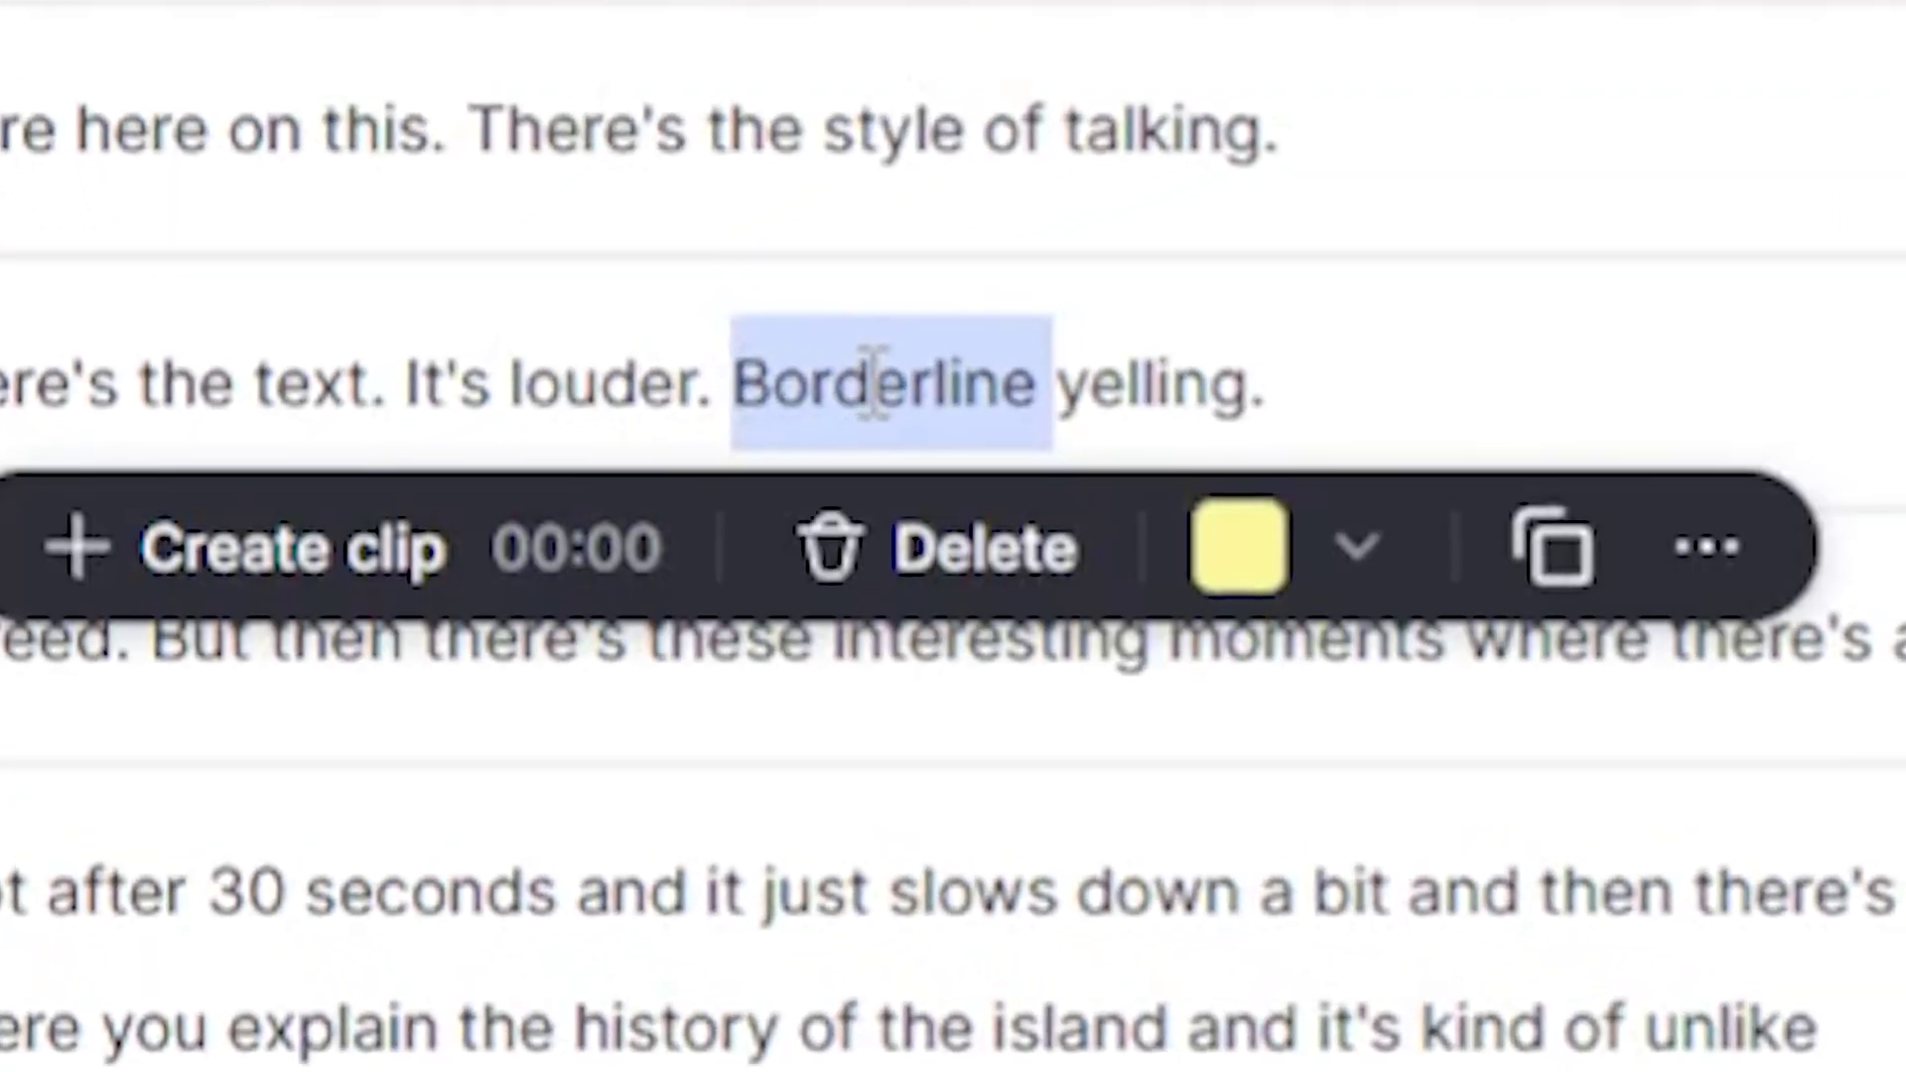
pyautogui.doubleClick(338, 479)
pyautogui.write('gfdgd')
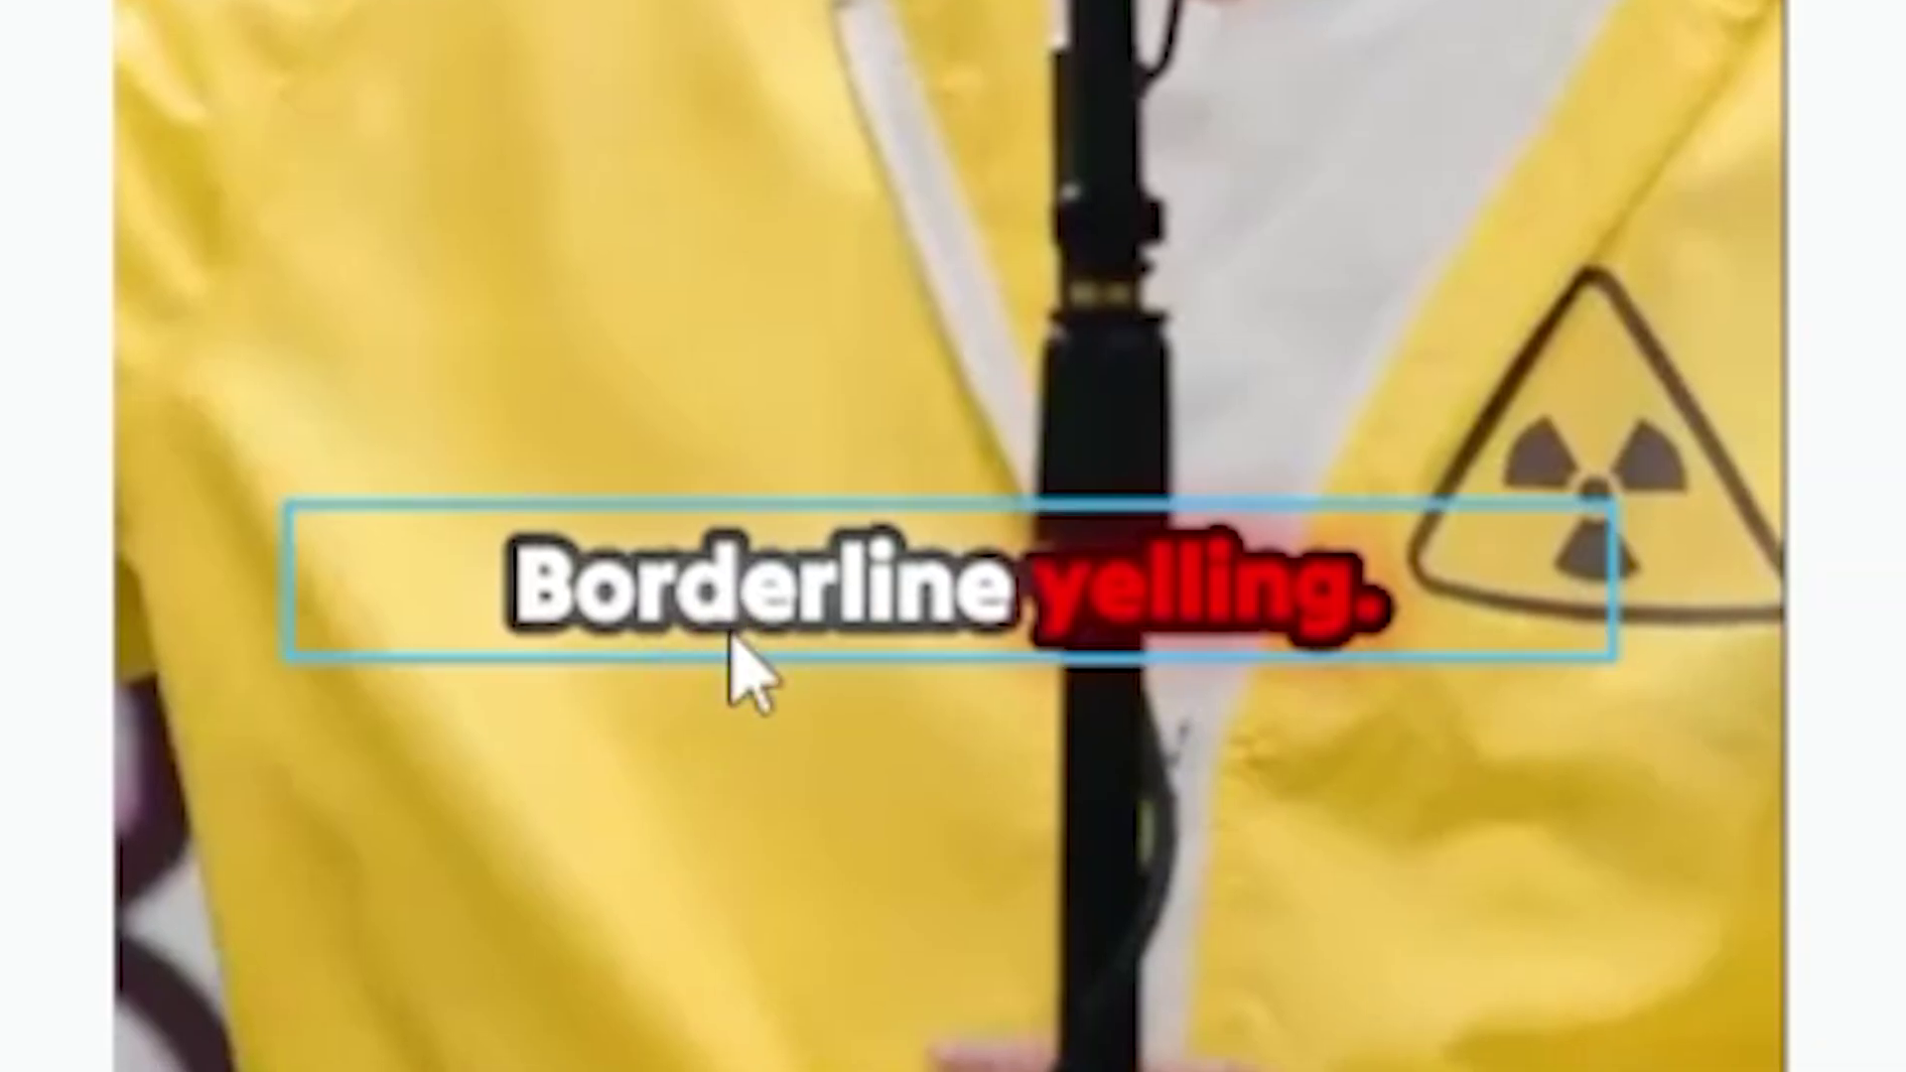
pyautogui.click(795, 608)
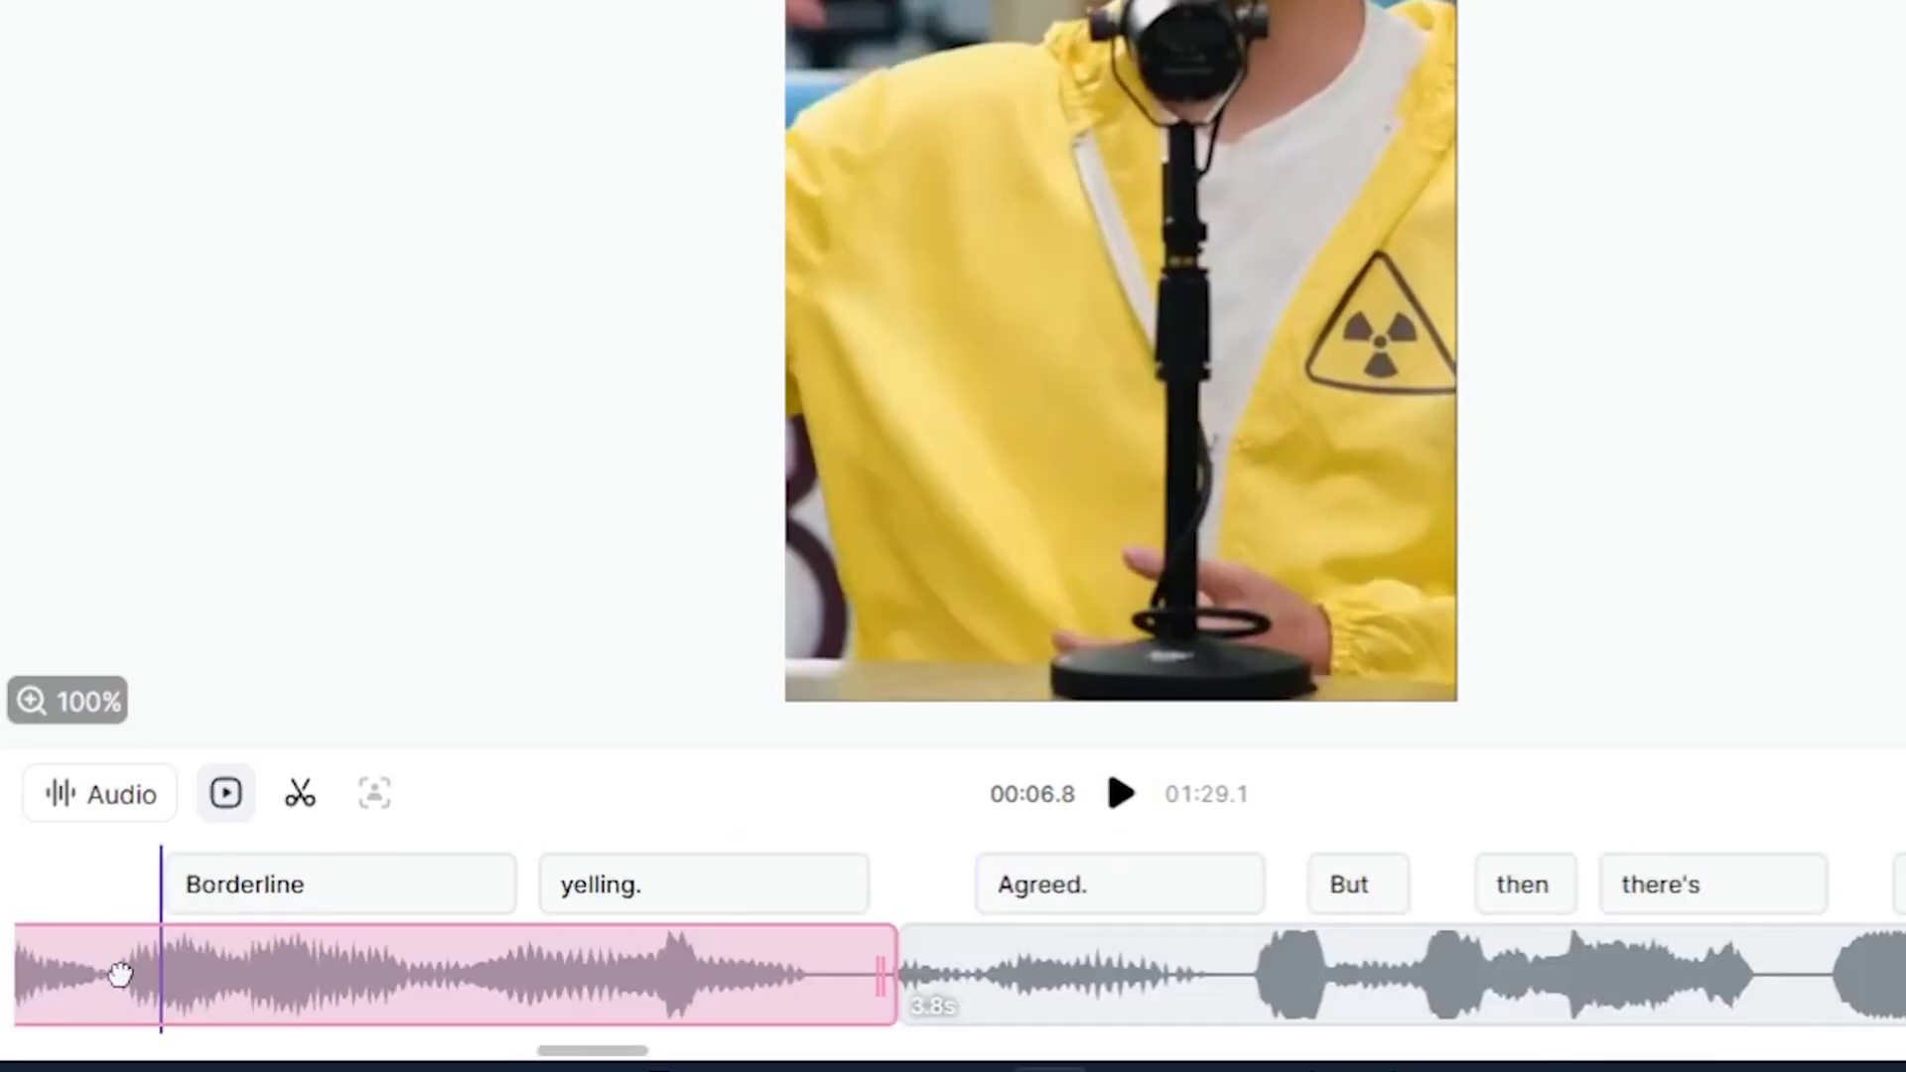
pyautogui.hscroll(-3, 119, 973)
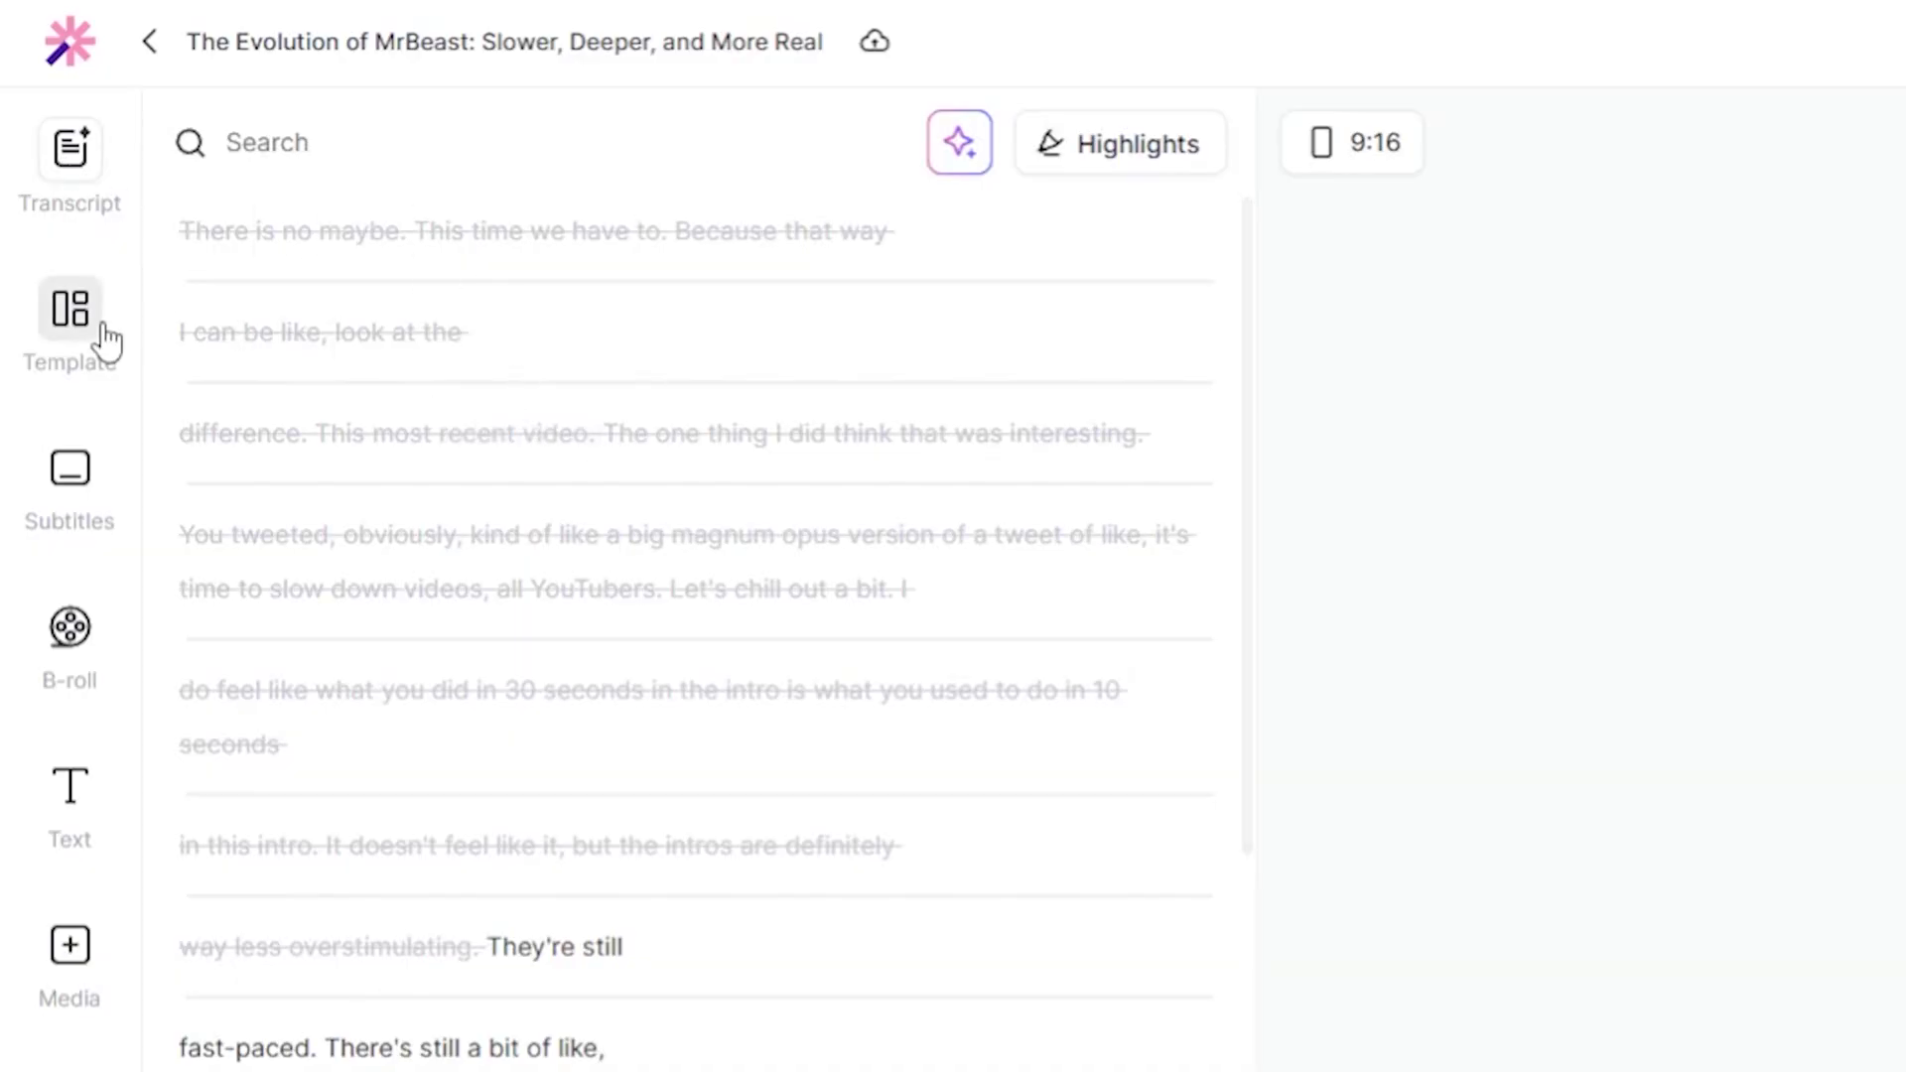
# Browse the Template, Text and Media tabs, including the image and PDF media options.
pyautogui.click(107, 340)
pyautogui.scroll(-4, 796, 774)
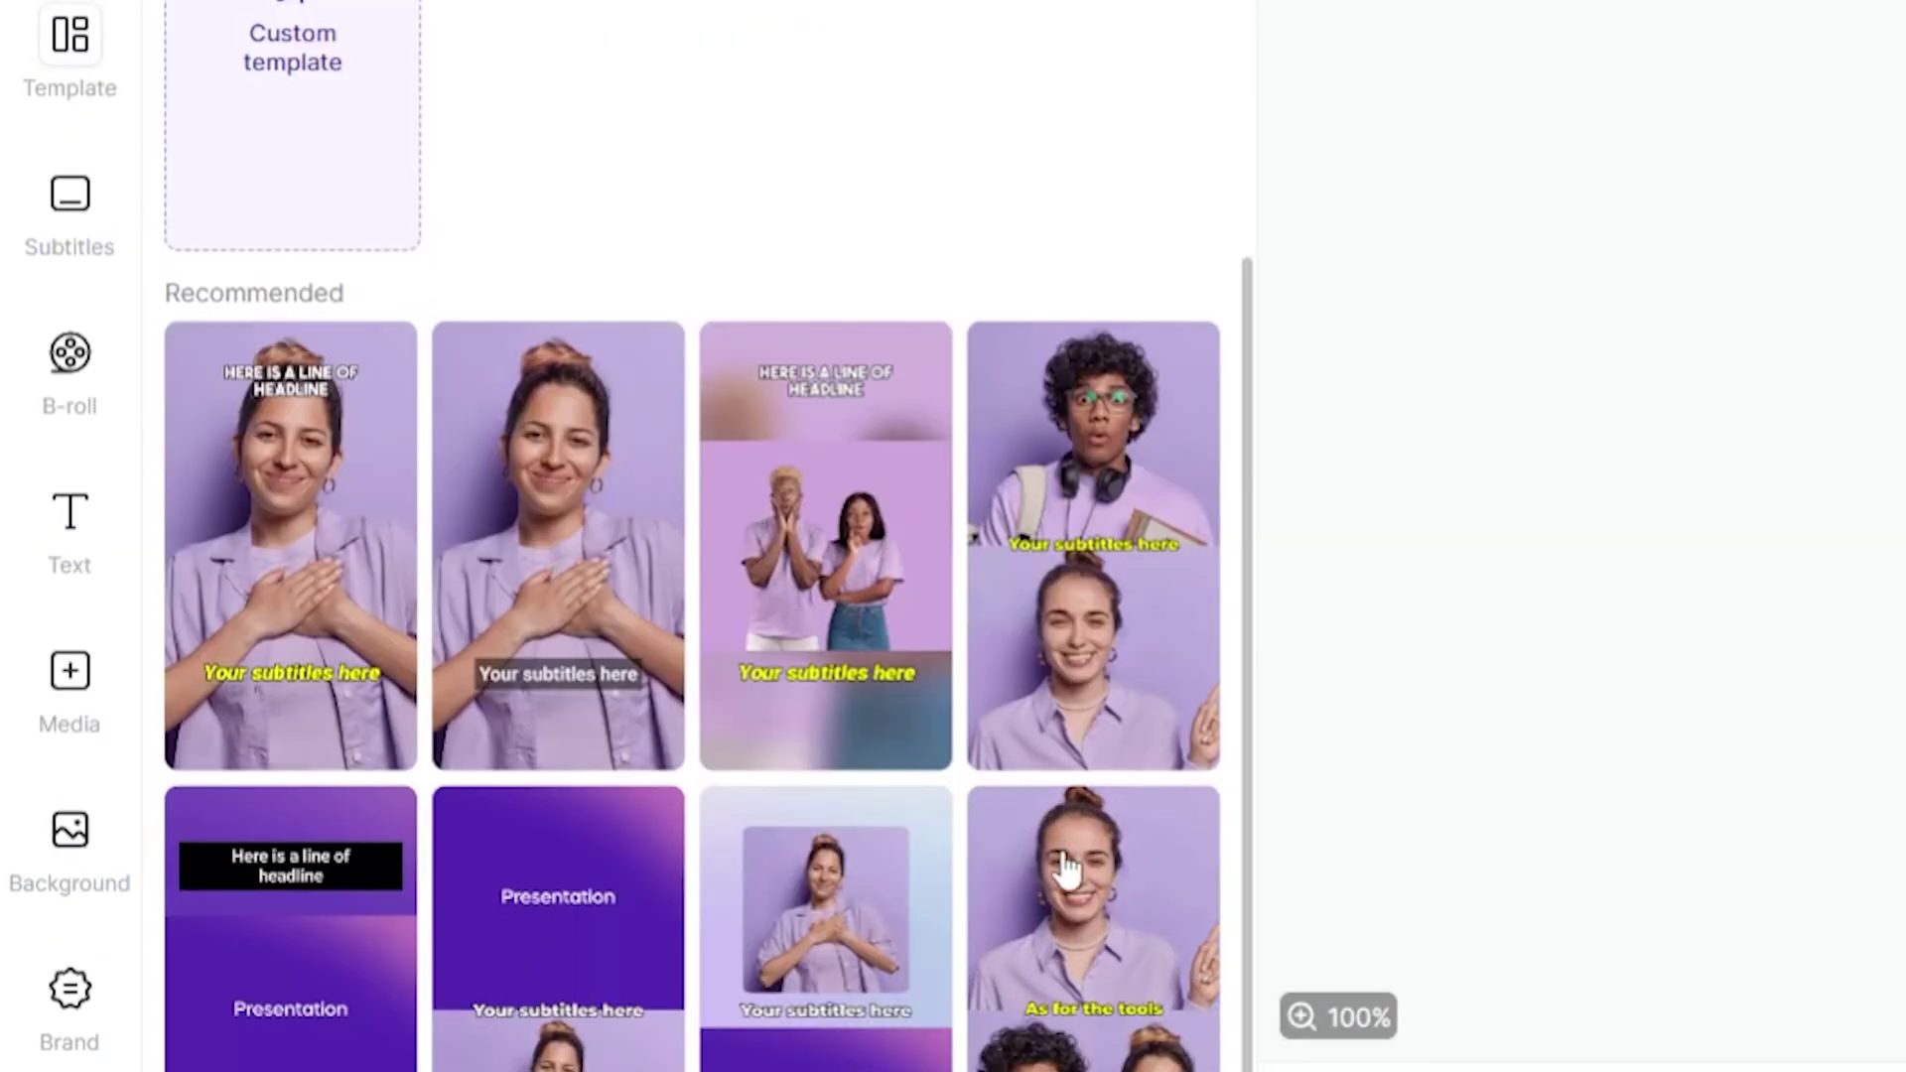
pyautogui.click(70, 512)
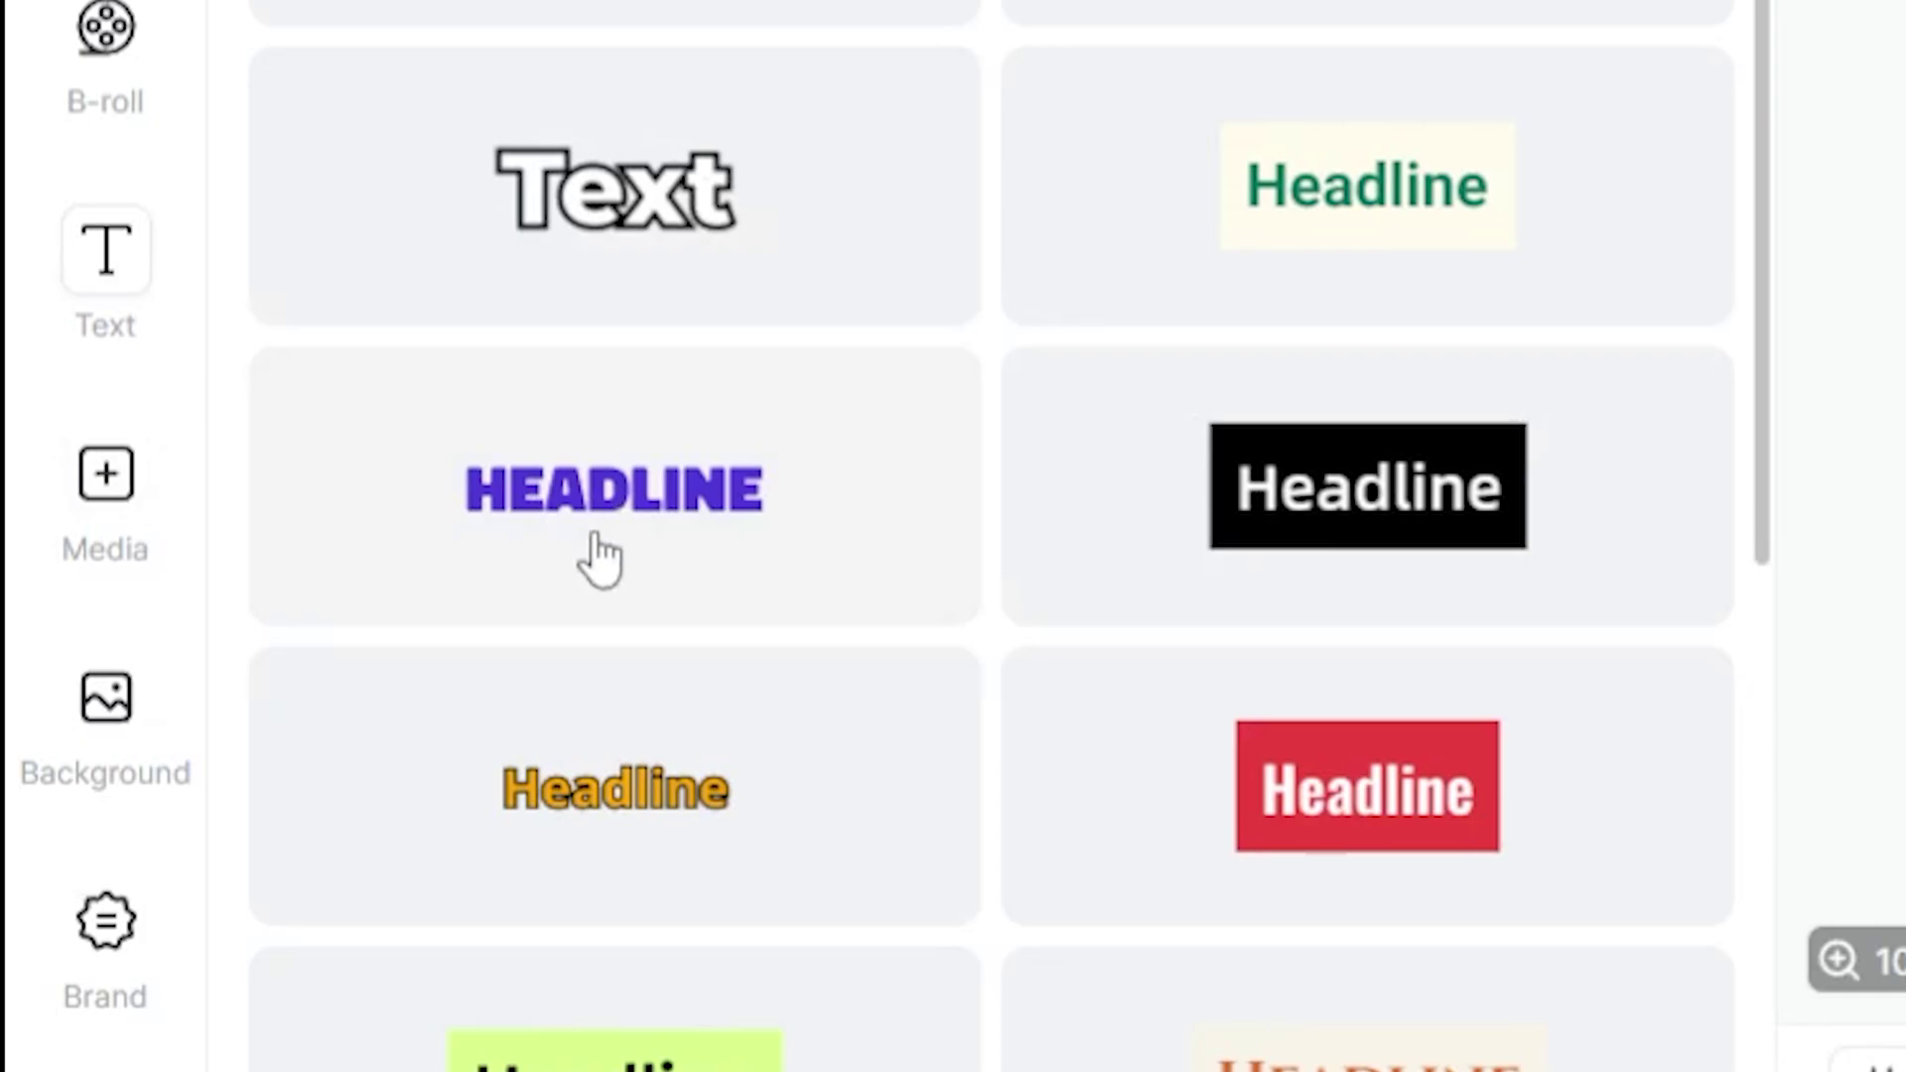
pyautogui.click(136, 522)
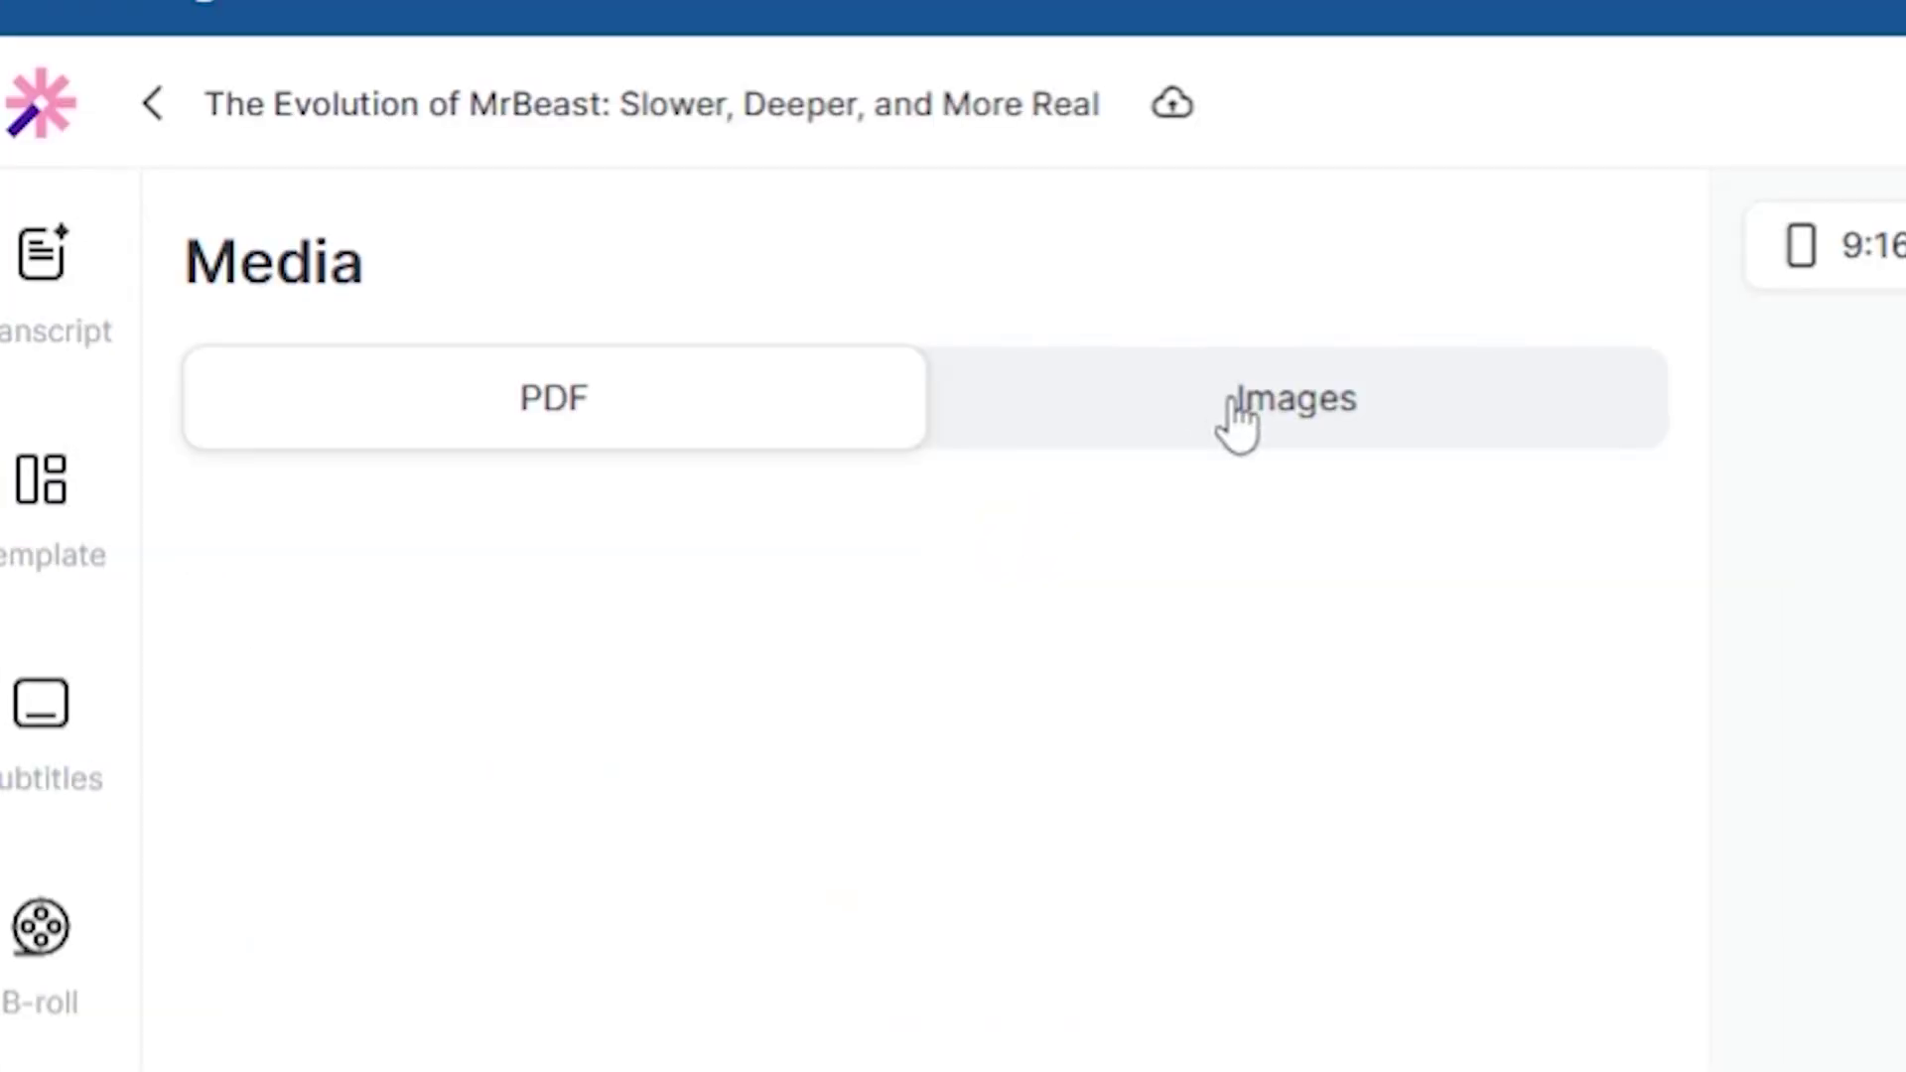
pyautogui.click(1236, 402)
pyautogui.click(608, 421)
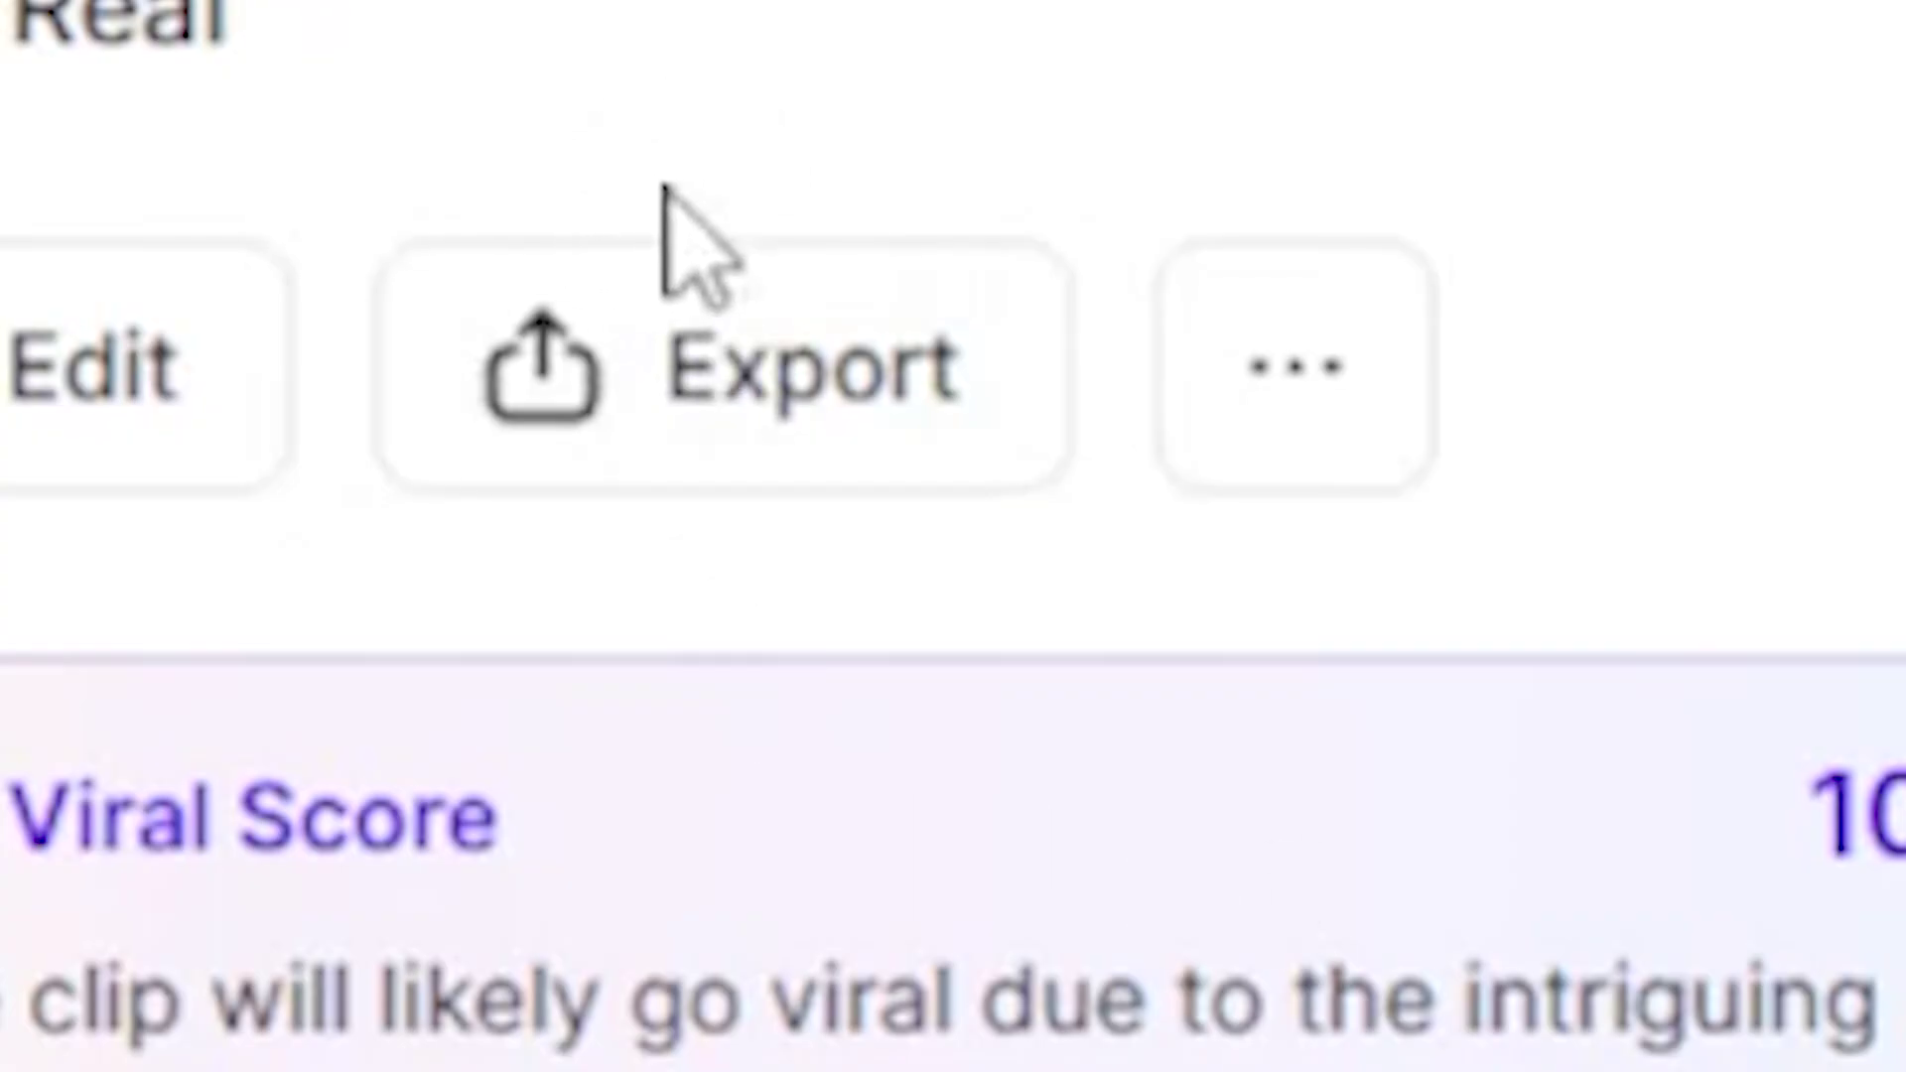
# Export the clip as an MP4, reviewing the social sharing options, and reveal the download list.
pyautogui.click(732, 412)
pyautogui.moveTo(1685, 102); pyautogui.dragTo(1599, 87)
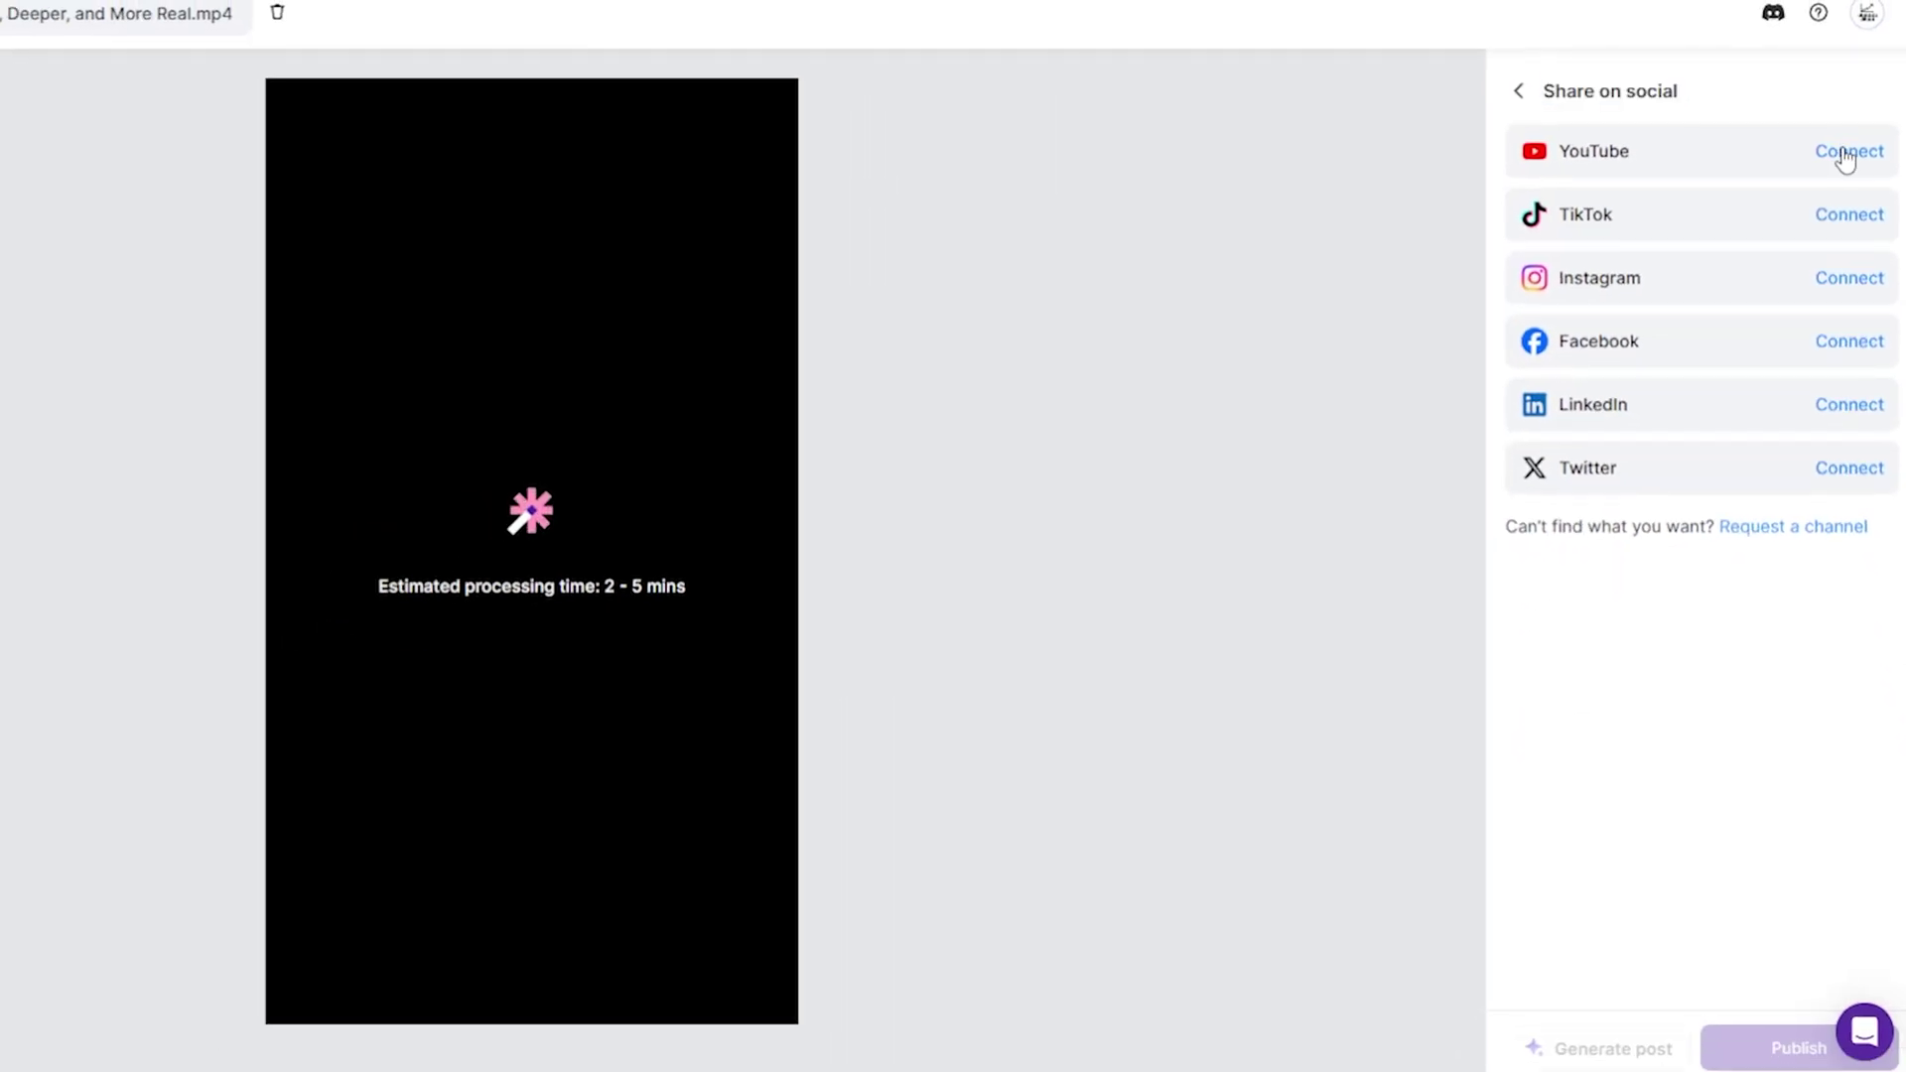
pyautogui.click(1732, 81)
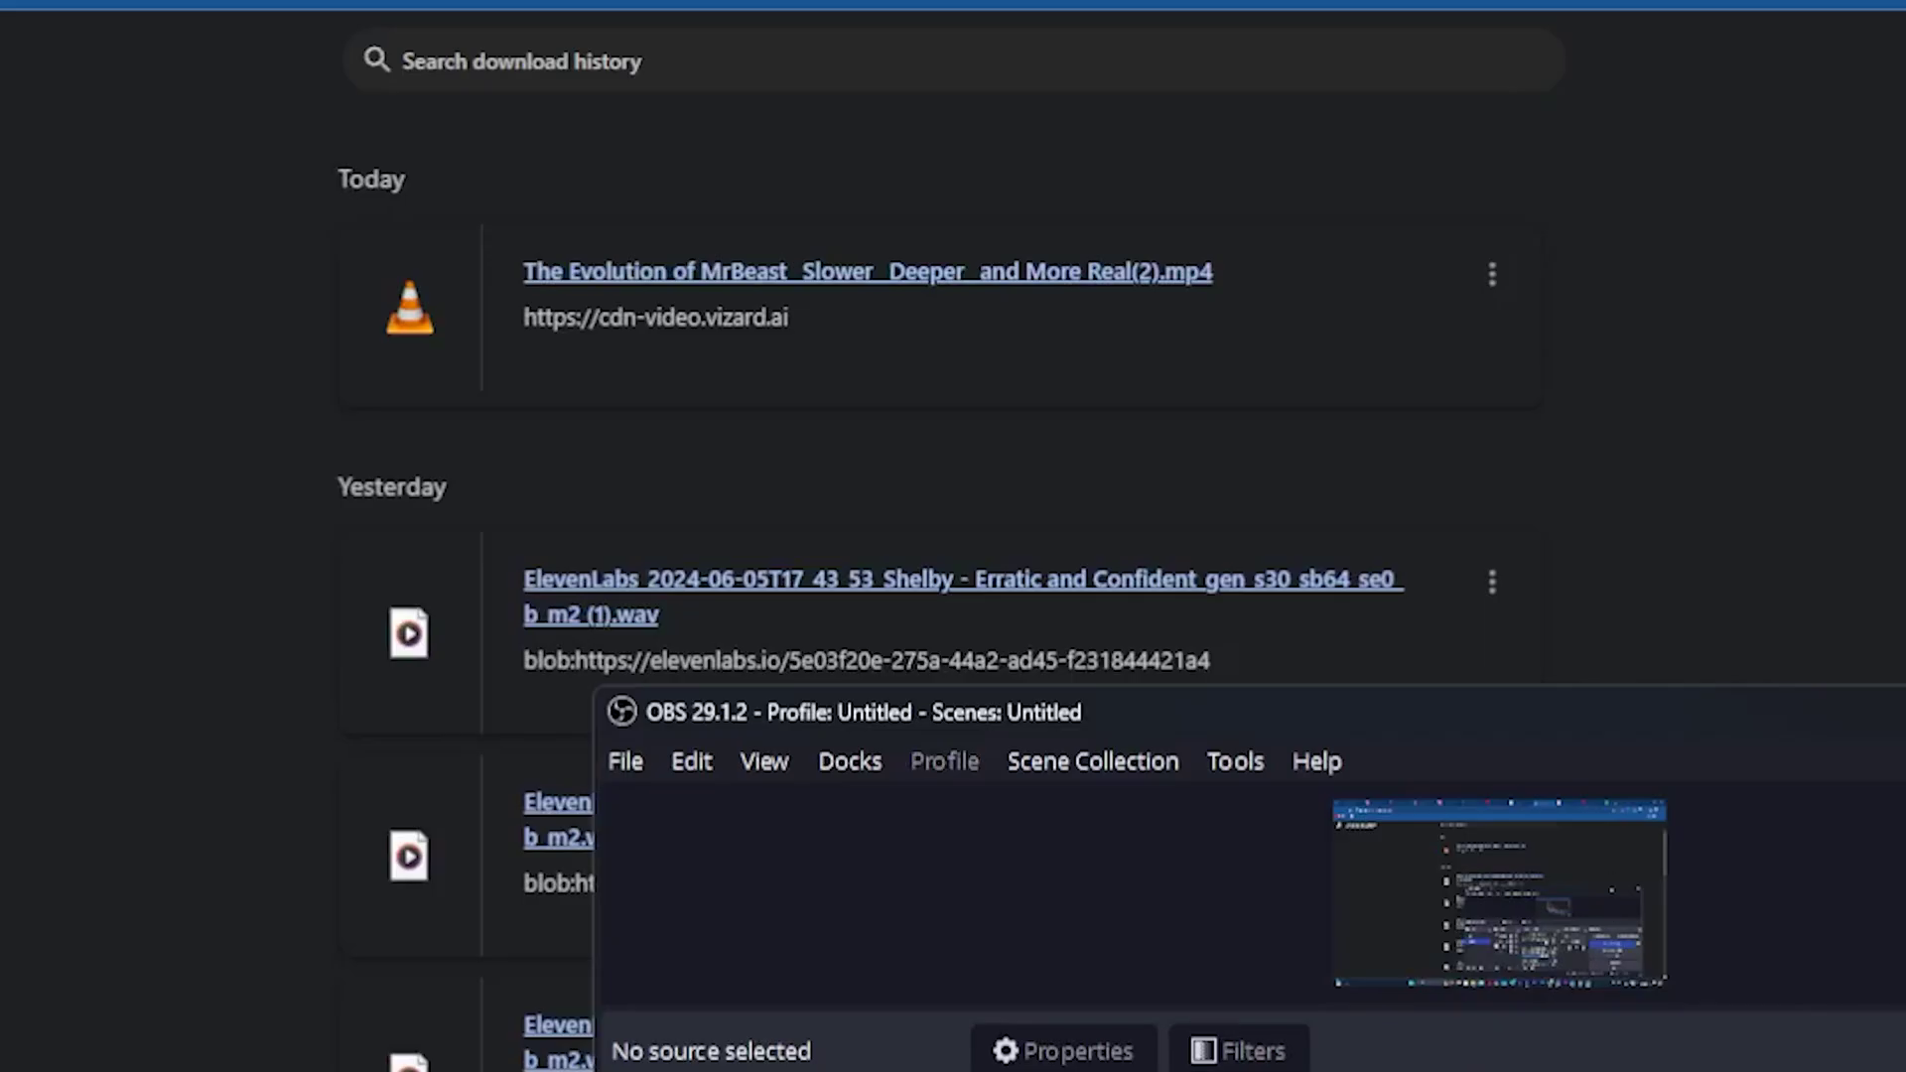
pyautogui.click(1253, 452)
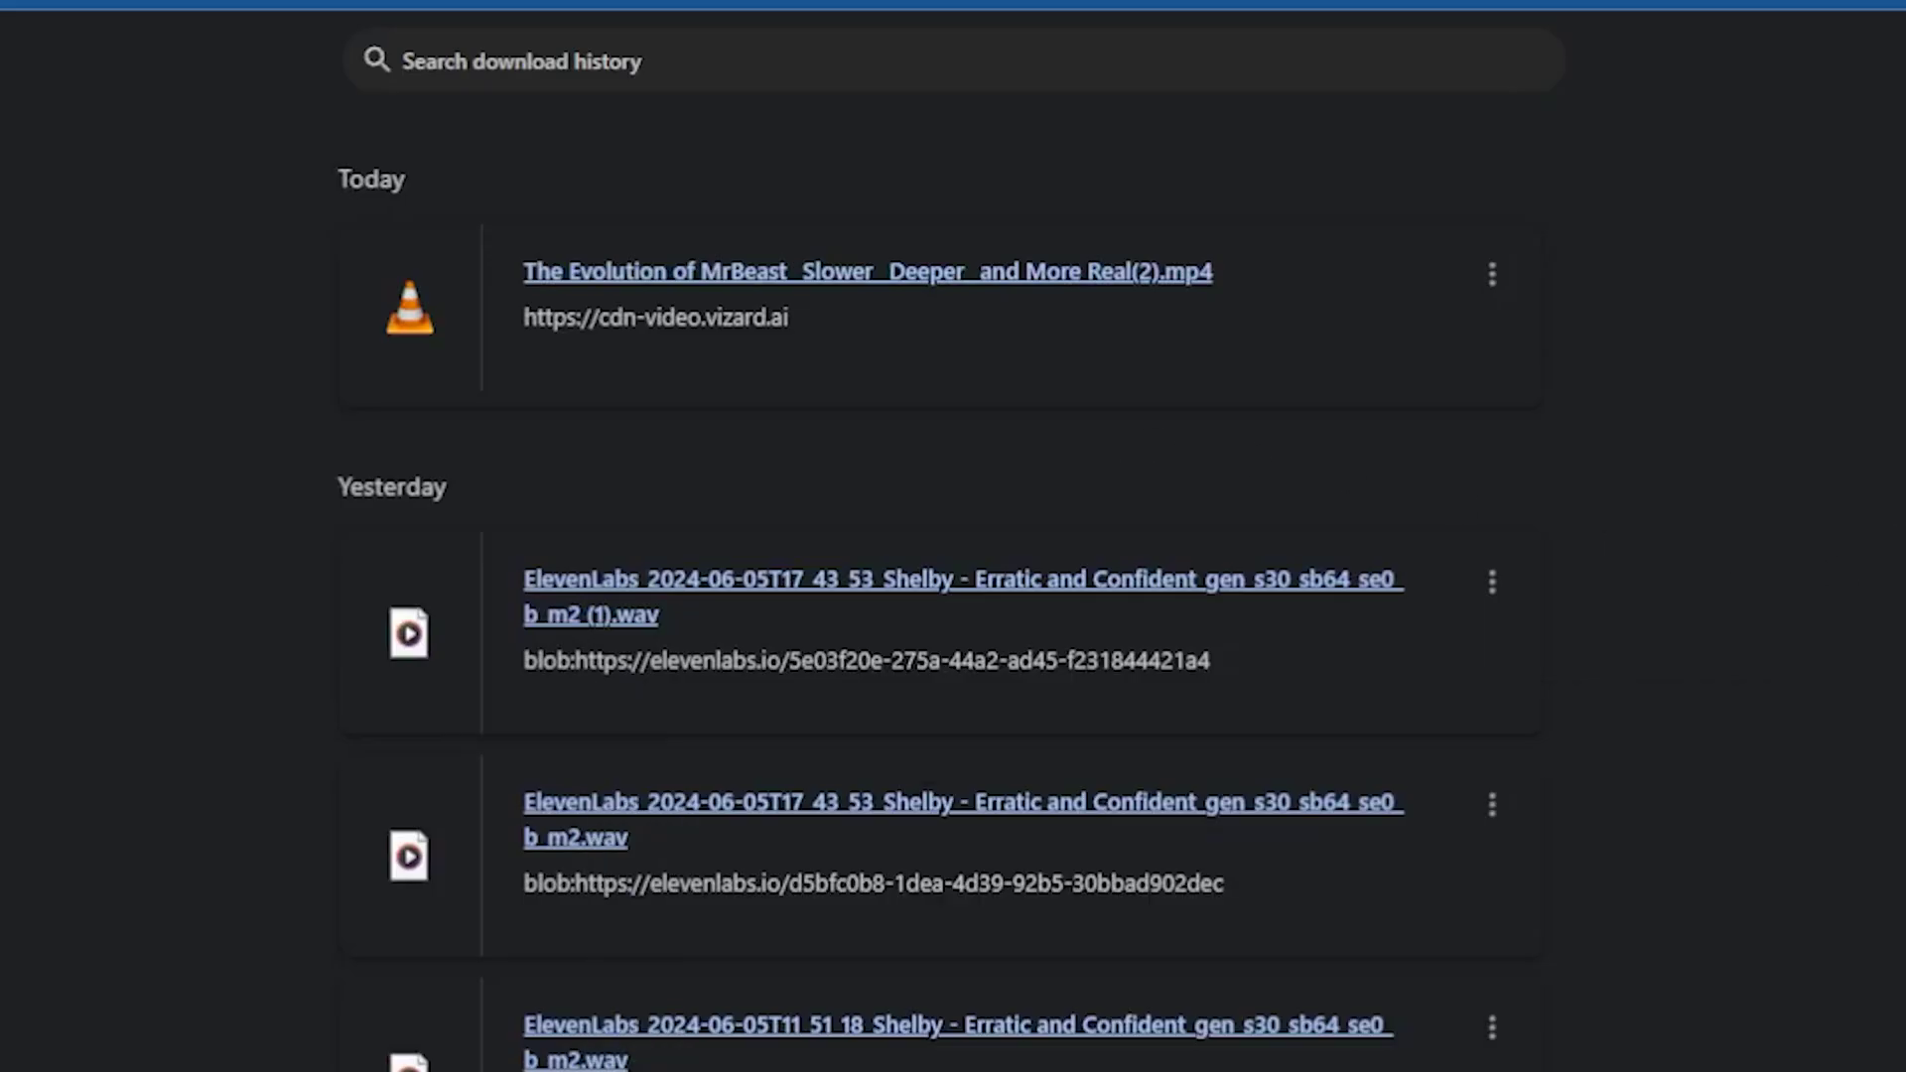
# Play the downloaded MrBeast MP4 clip, then scroll the Fiverr podcast-clip gig page.
pyautogui.click(679, 274)
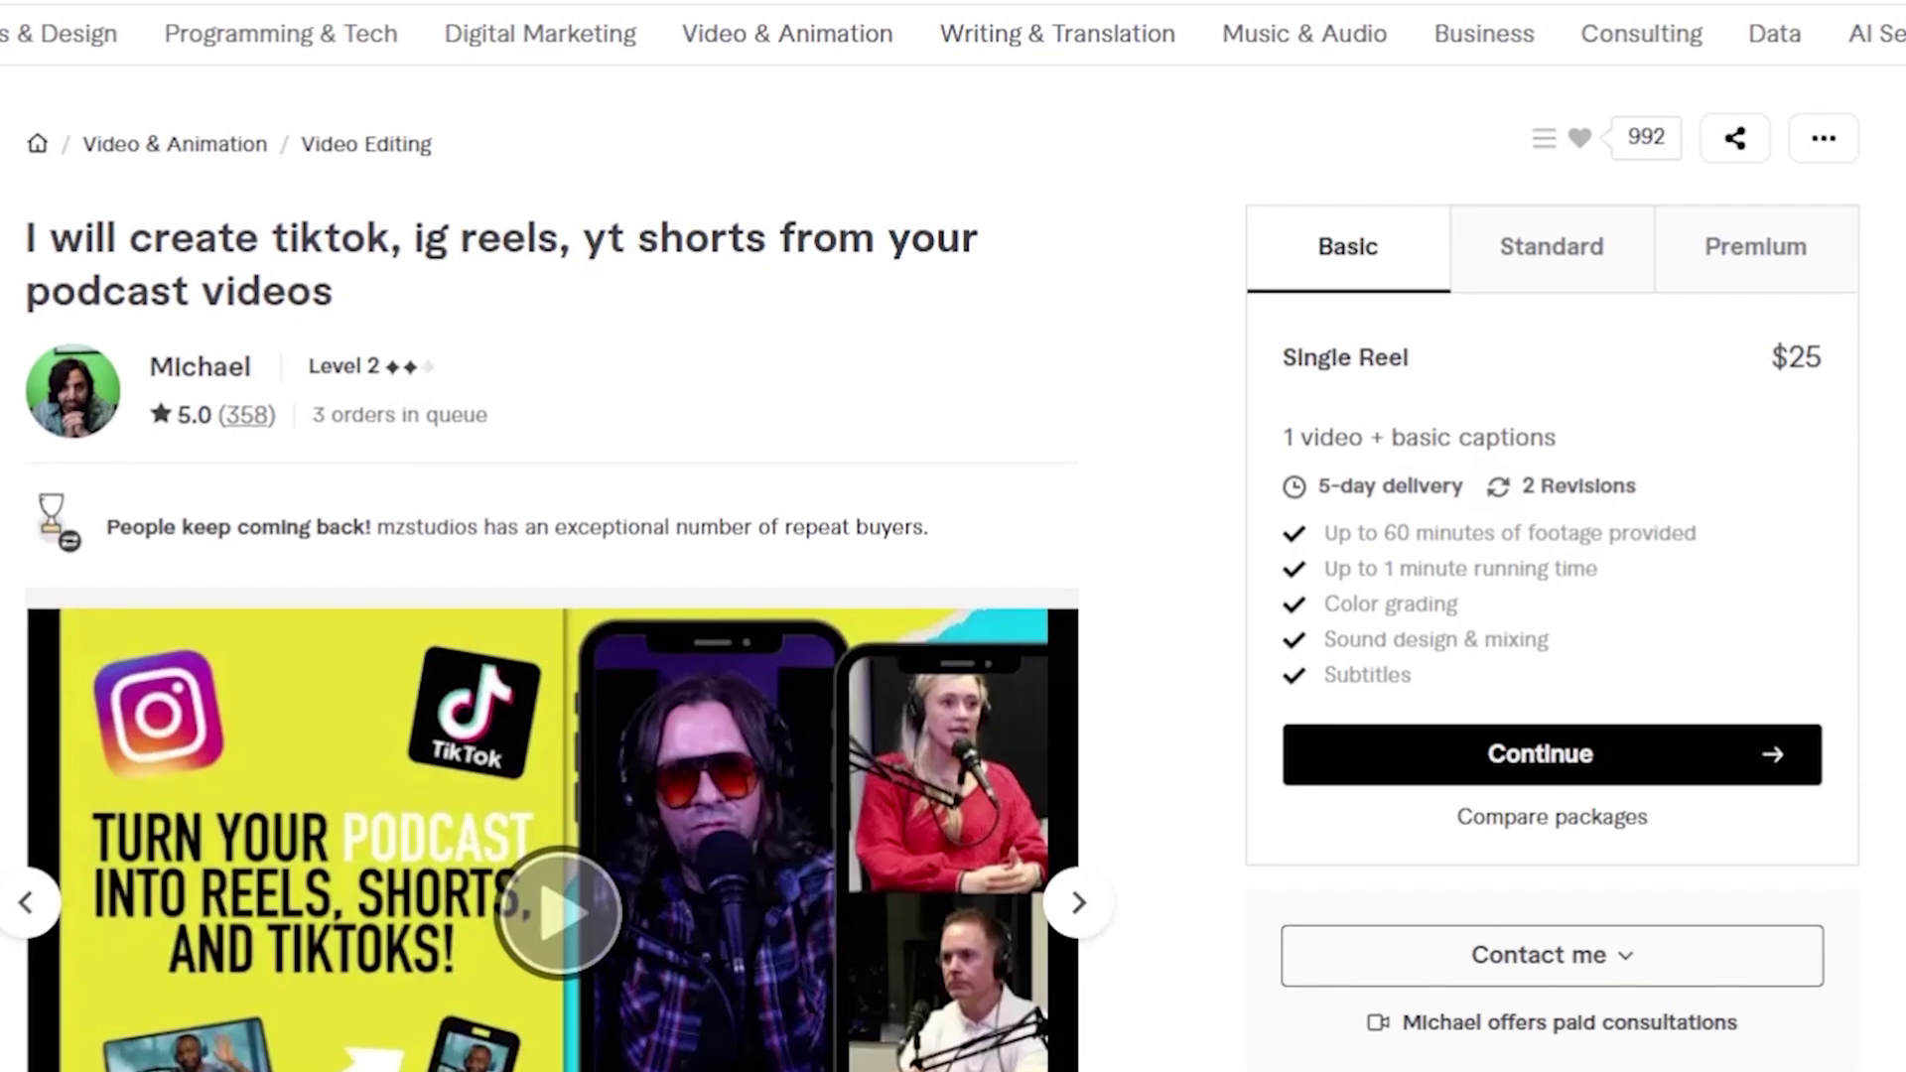
pyautogui.scroll(-2, 953, 536)
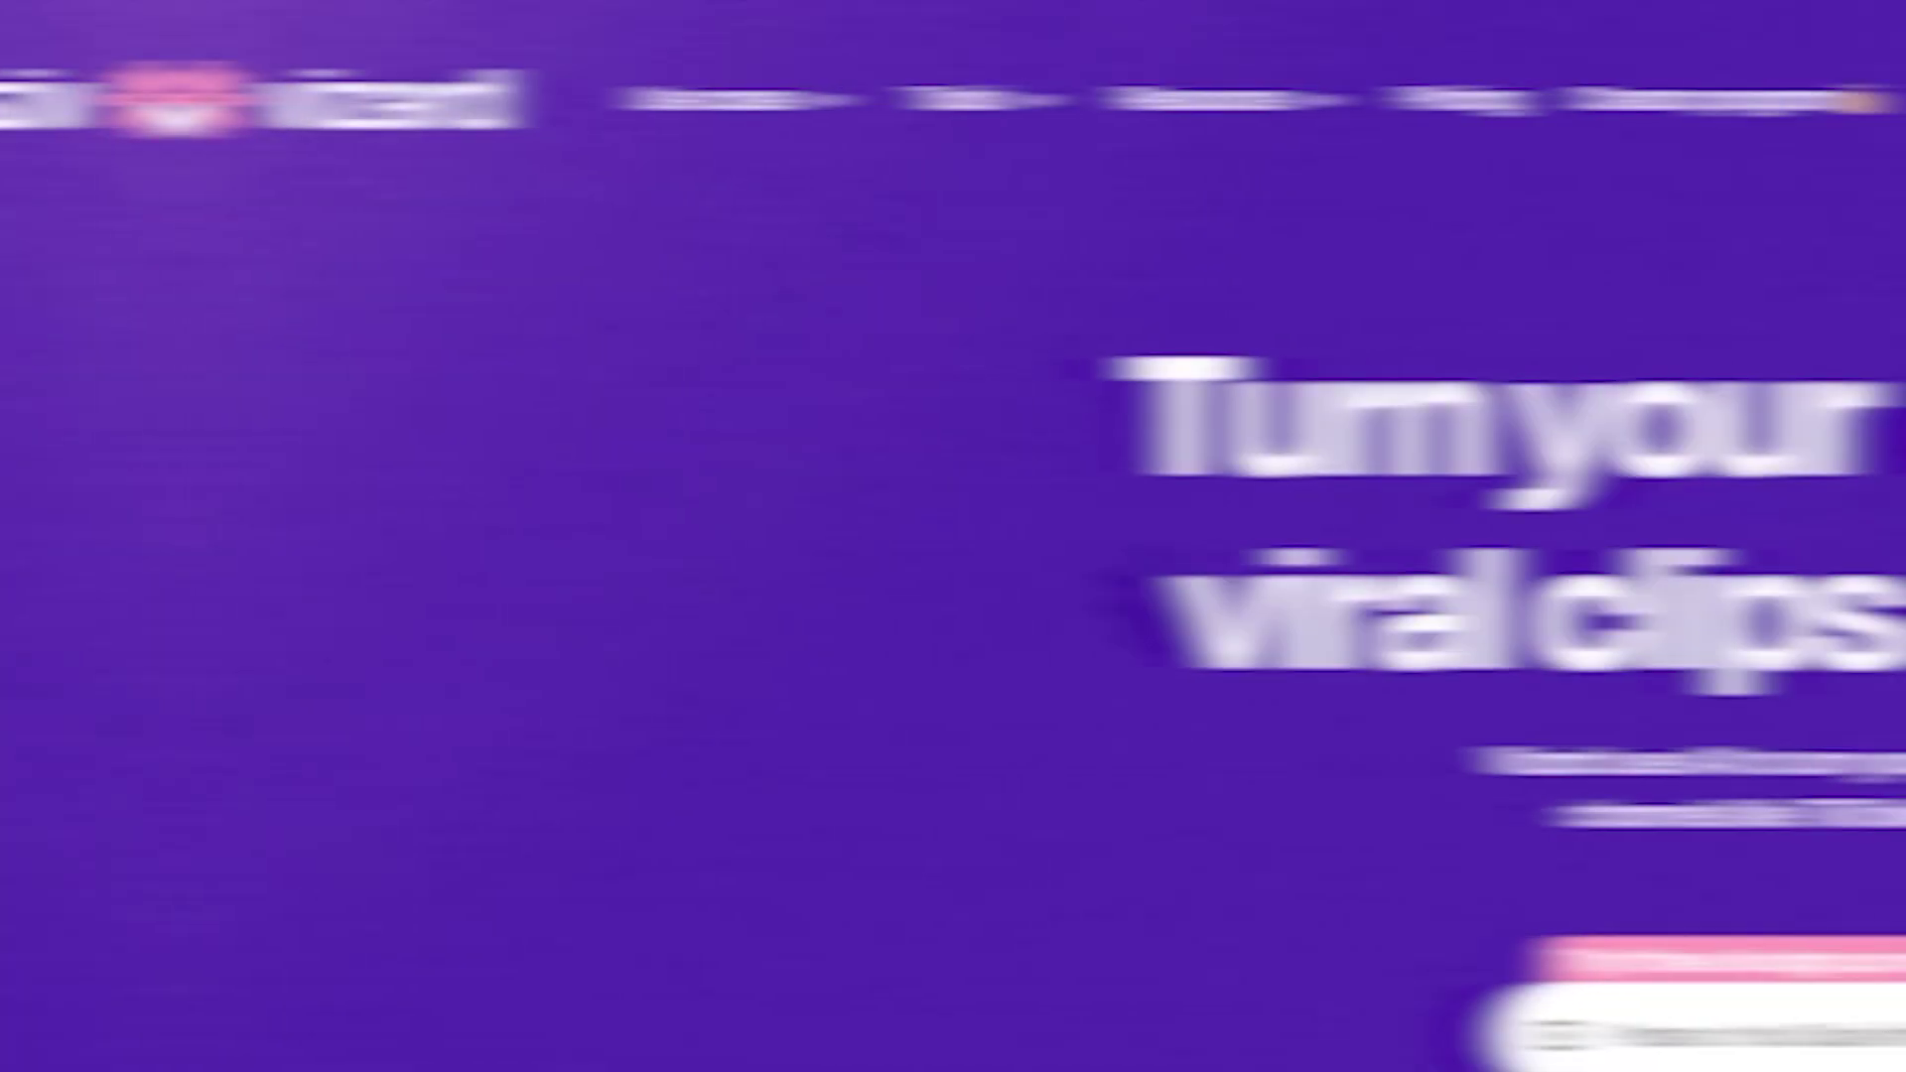
# Bring up the Vizard homepage's Tools menu listing its video tools.
pyautogui.moveTo(707, 117)
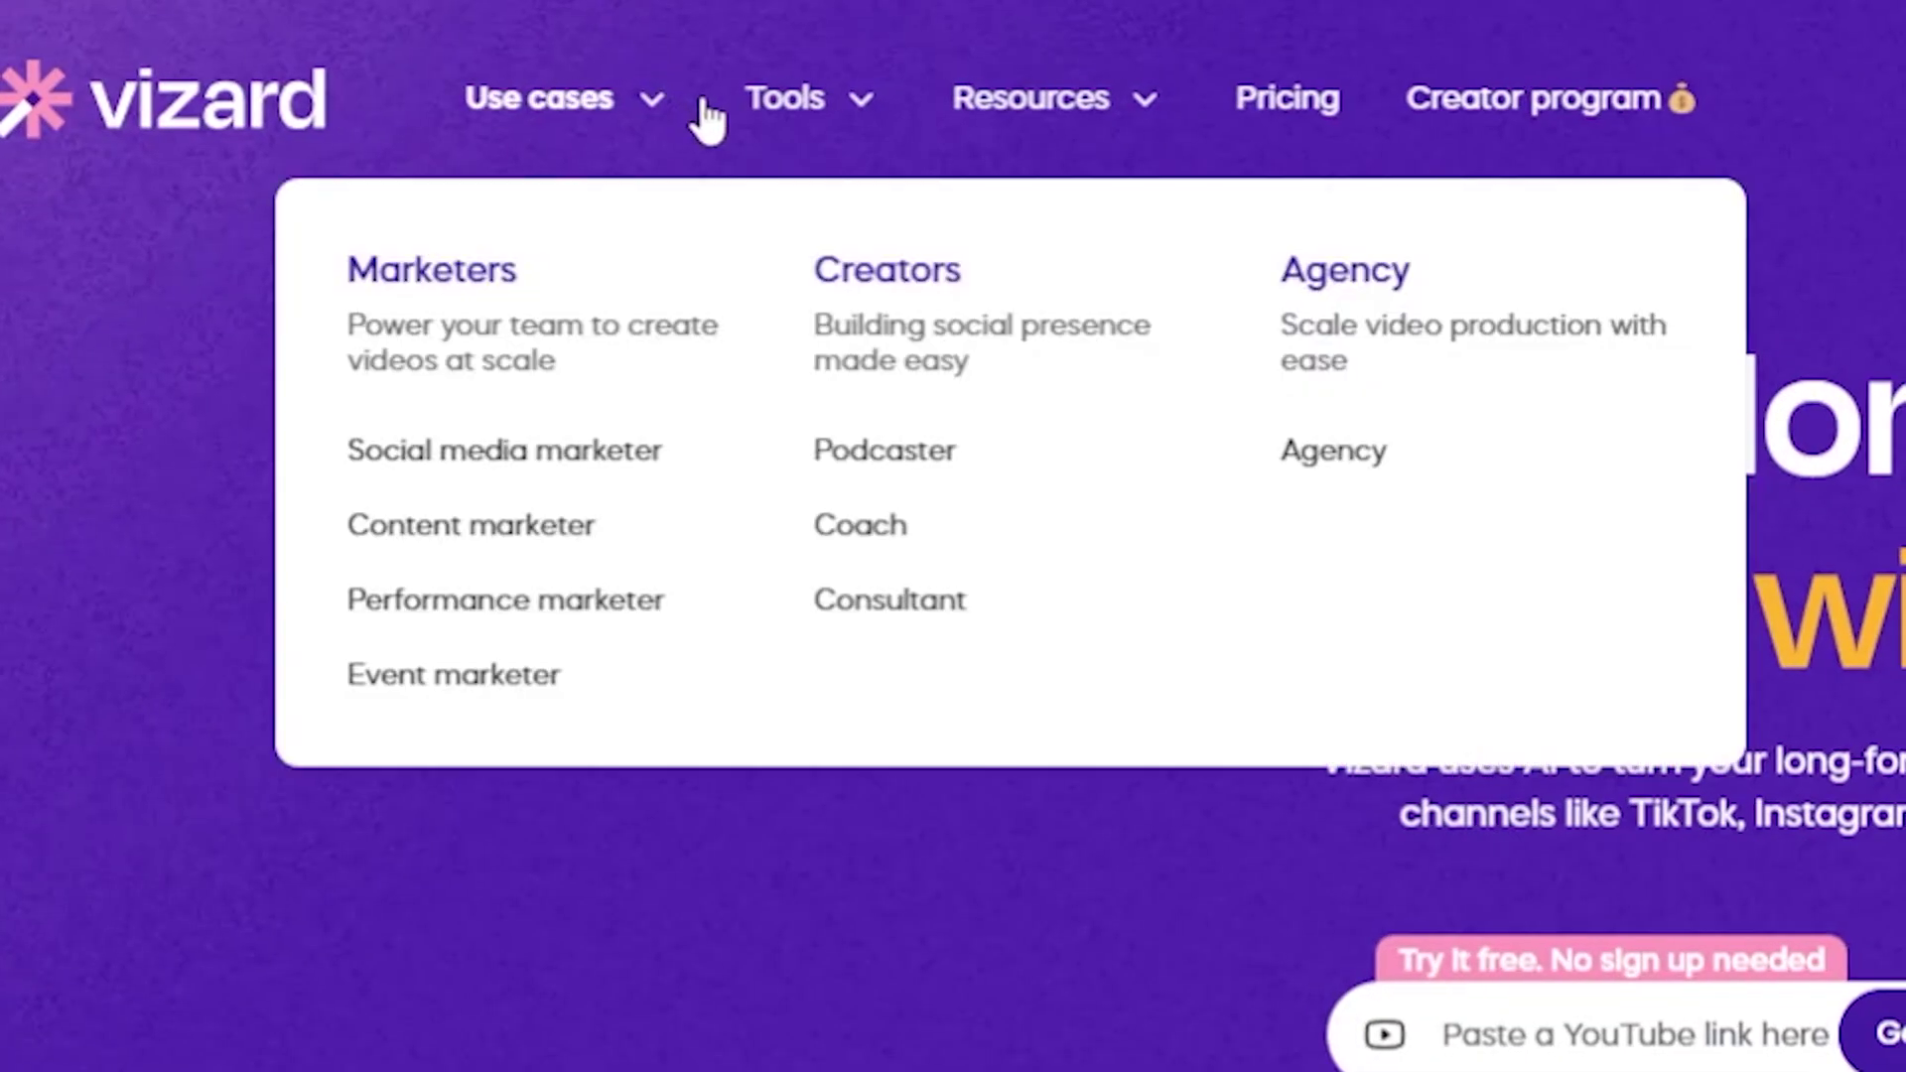
pyautogui.moveTo(784, 101)
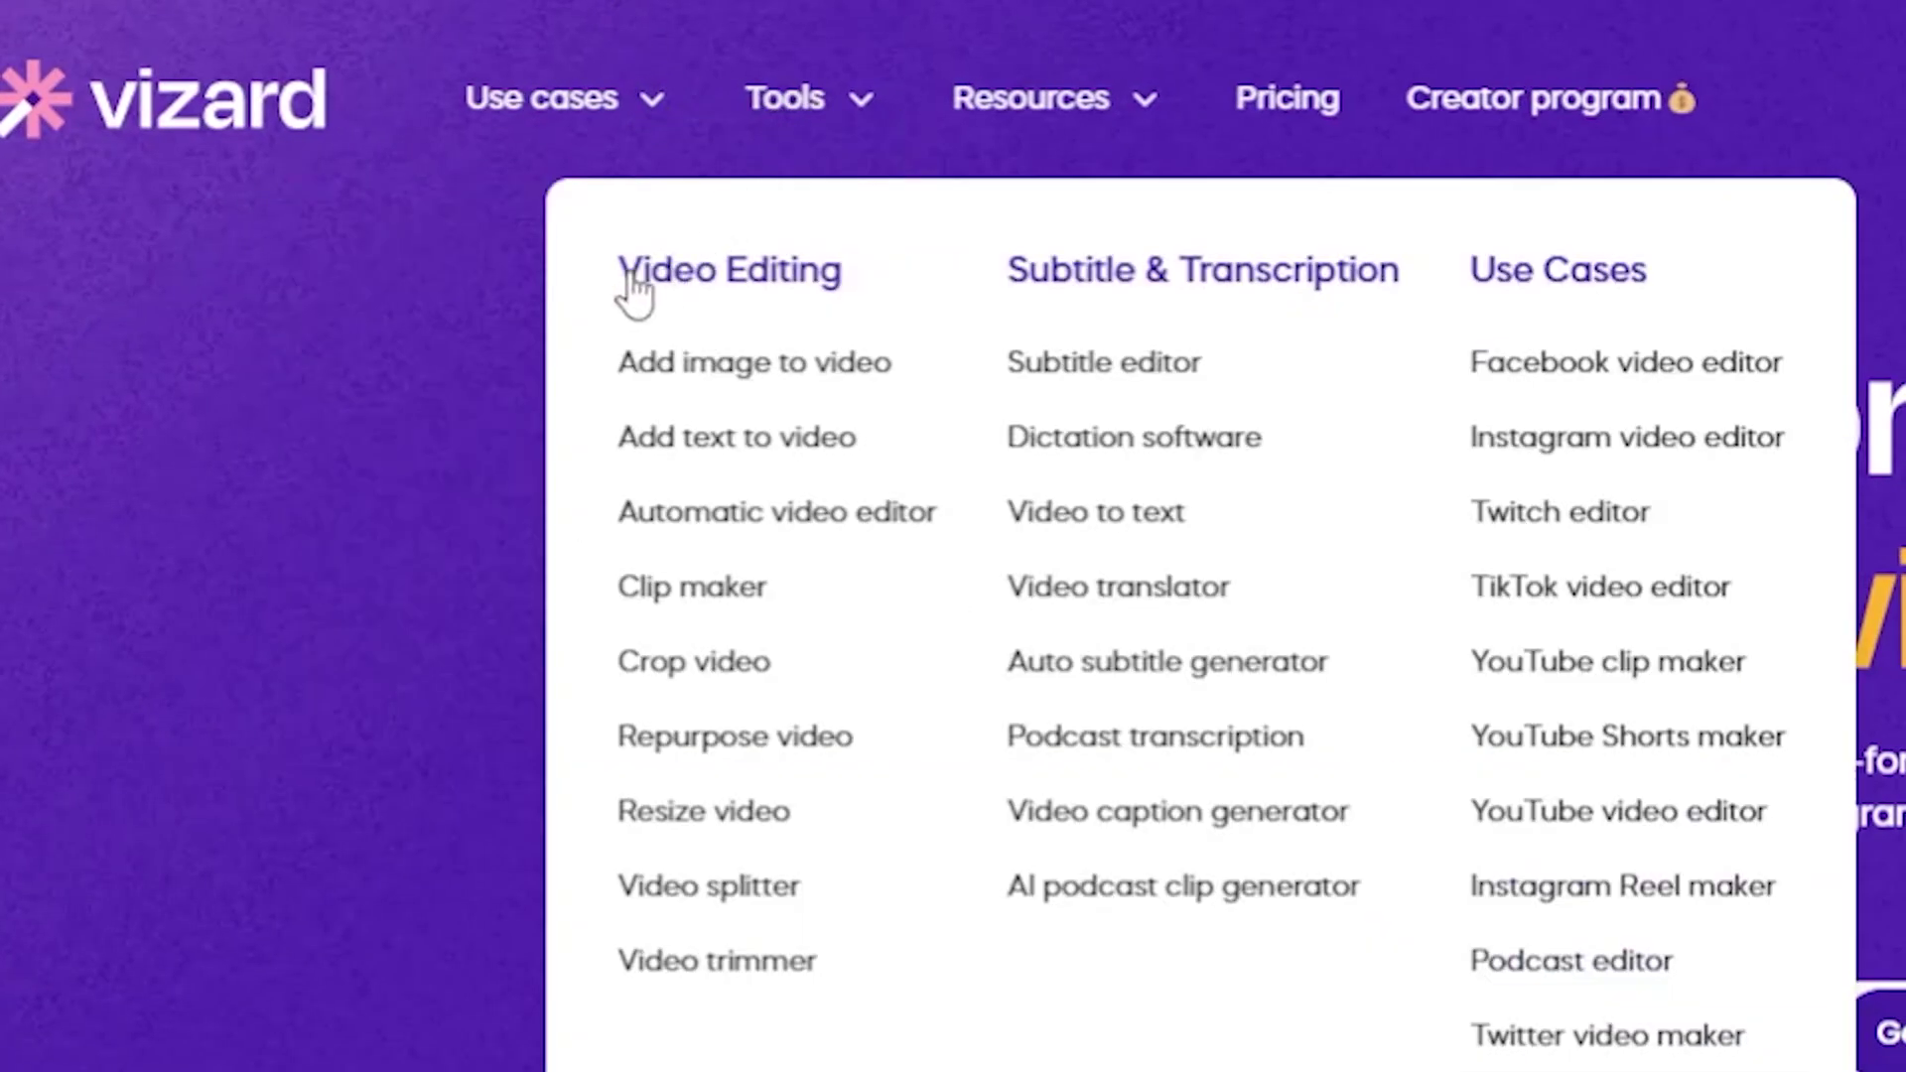